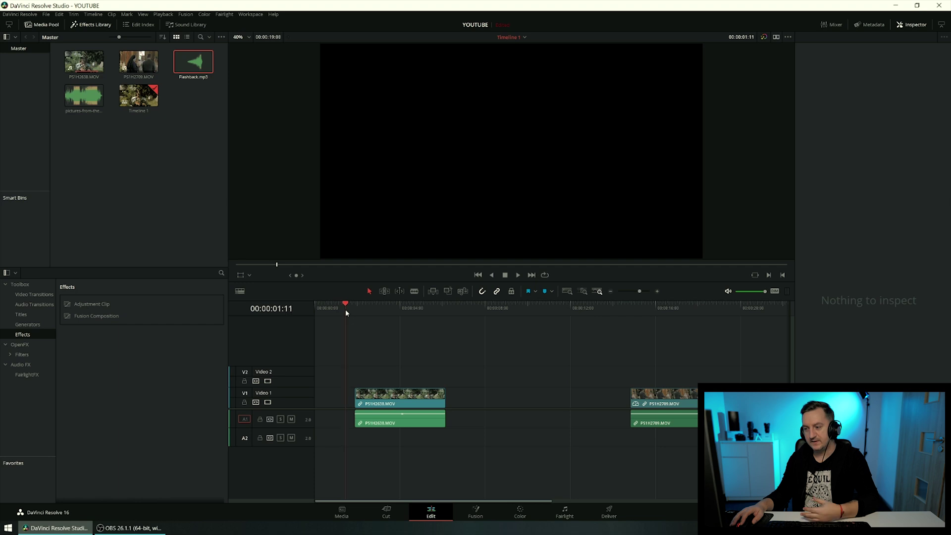
# Play and scrub through the first bride clip to find the part around 5 seconds
pyautogui.press('space')
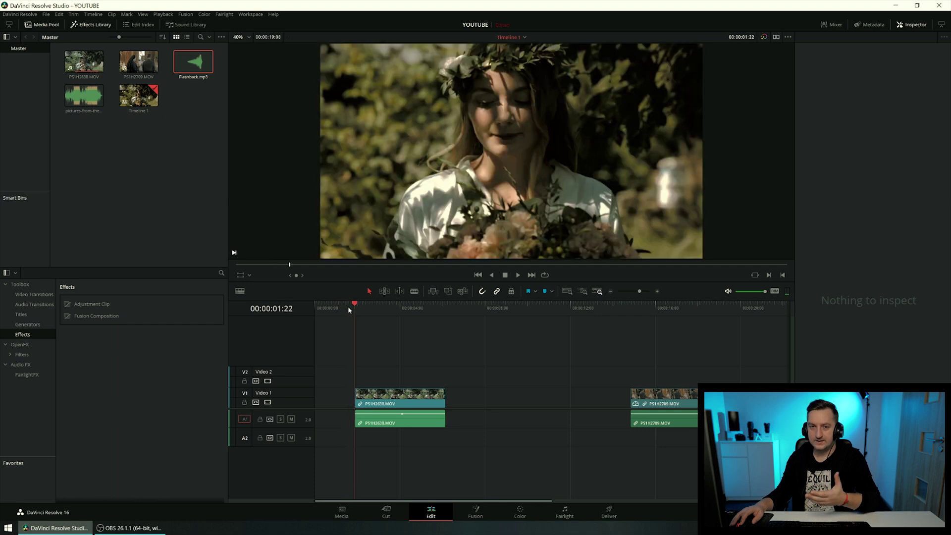
pyautogui.click(348, 307)
pyautogui.moveTo(347, 307); pyautogui.dragTo(406, 309)
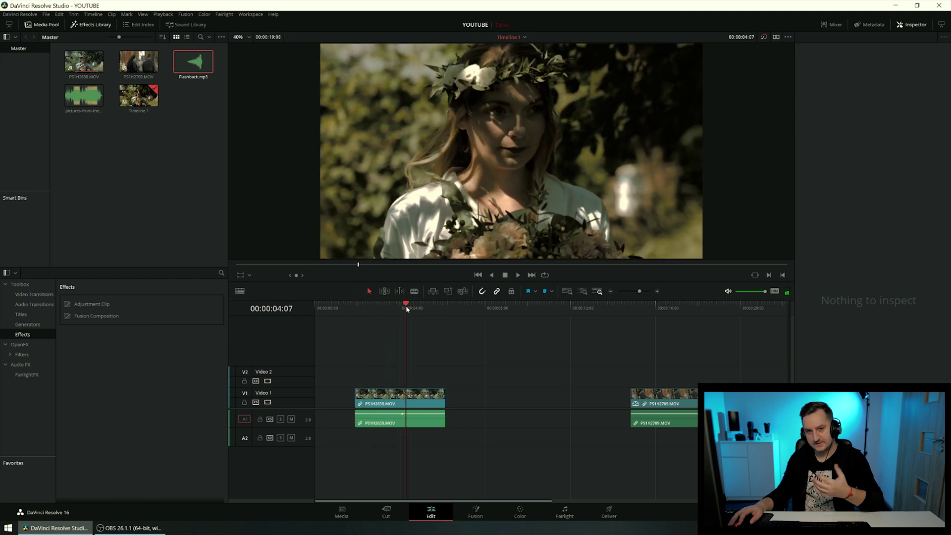
pyautogui.moveTo(406, 309)
pyautogui.mouseDown()
pyautogui.moveTo(428, 310)
pyautogui.moveTo(394, 318)
pyautogui.moveTo(402, 325)
pyautogui.moveTo(436, 327)
pyautogui.mouseUp()
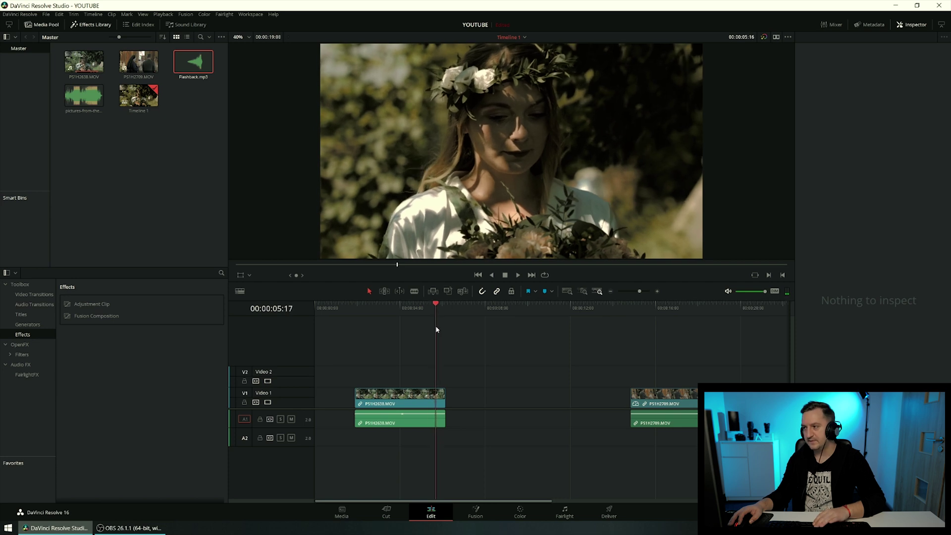
# Trim PS1H2638.MOV's end back to the playhead and its start later, then preview it
pyautogui.click(442, 396)
pyautogui.moveTo(443, 397); pyautogui.dragTo(436, 398)
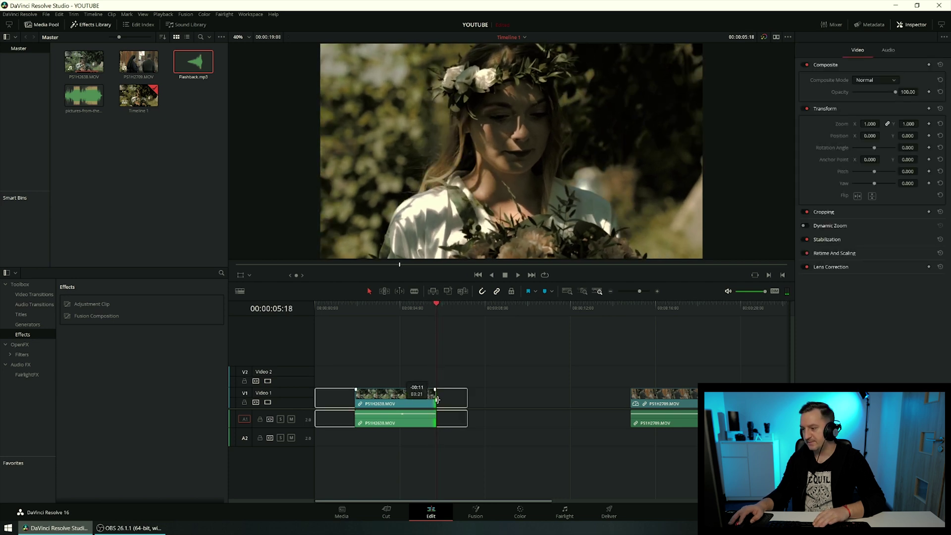
pyautogui.moveTo(357, 397); pyautogui.dragTo(405, 397)
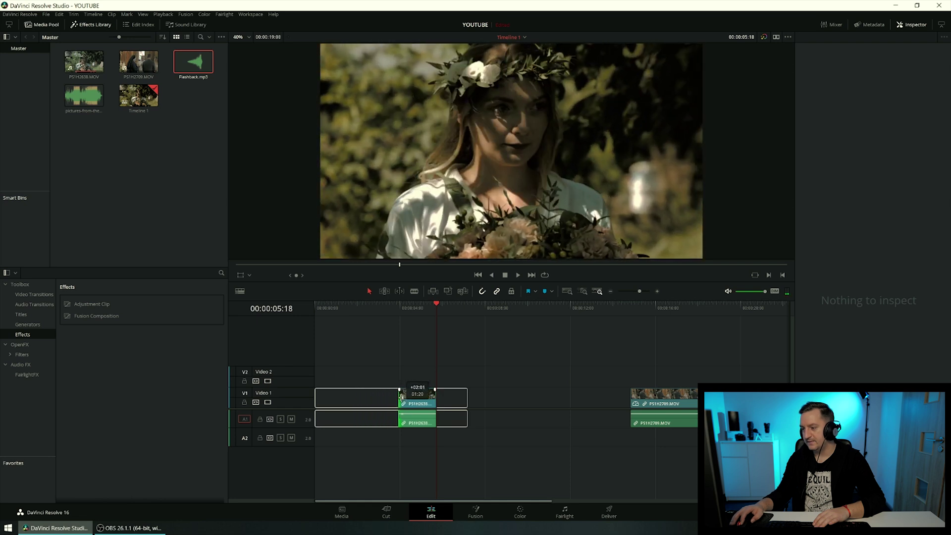
pyautogui.click(405, 314)
pyautogui.moveTo(405, 317)
pyautogui.mouseDown()
pyautogui.moveTo(428, 324)
pyautogui.moveTo(425, 343)
pyautogui.mouseUp()
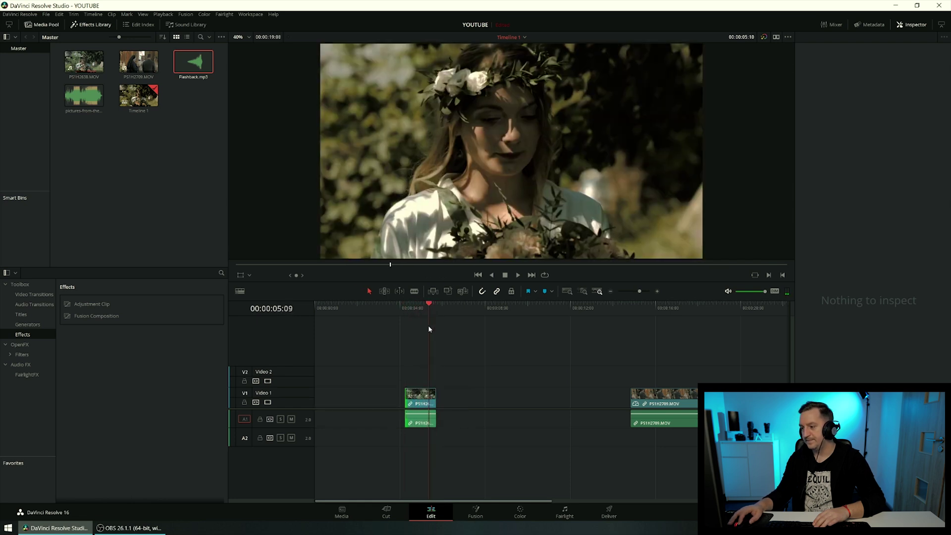
pyautogui.moveTo(426, 306); pyautogui.dragTo(437, 324)
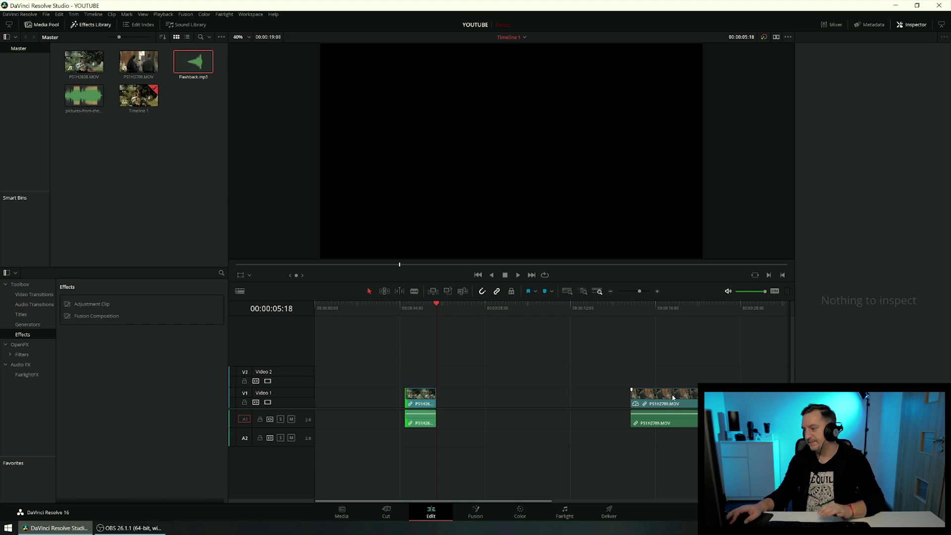
# Butt PS1H2709.MOV against the first clip and trim its end to 00:00:09:06
pyautogui.moveTo(671, 403); pyautogui.dragTo(478, 404)
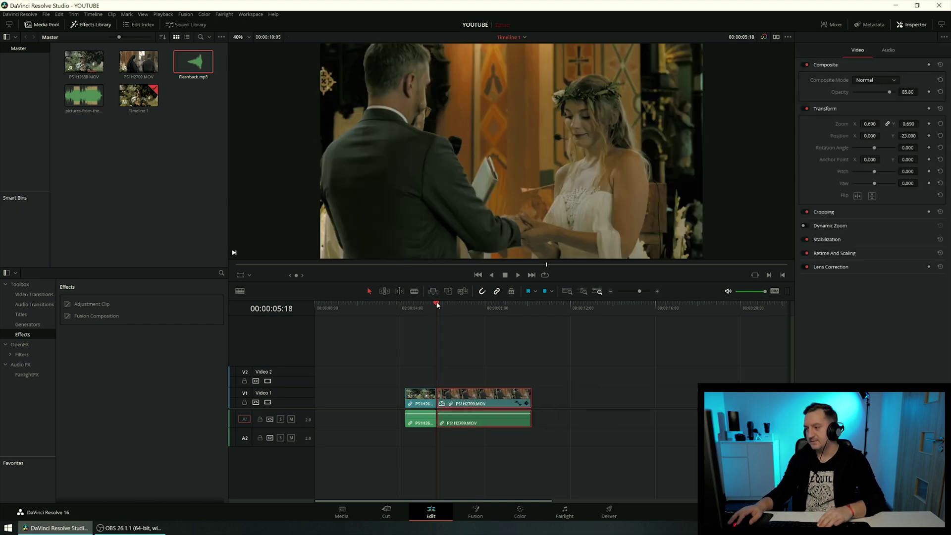
pyautogui.moveTo(441, 303)
pyautogui.mouseDown()
pyautogui.moveTo(506, 324)
pyautogui.moveTo(511, 342)
pyautogui.mouseUp()
pyautogui.moveTo(530, 399); pyautogui.dragTo(511, 399)
pyautogui.click(417, 313)
pyautogui.moveTo(417, 314); pyautogui.dragTo(486, 326)
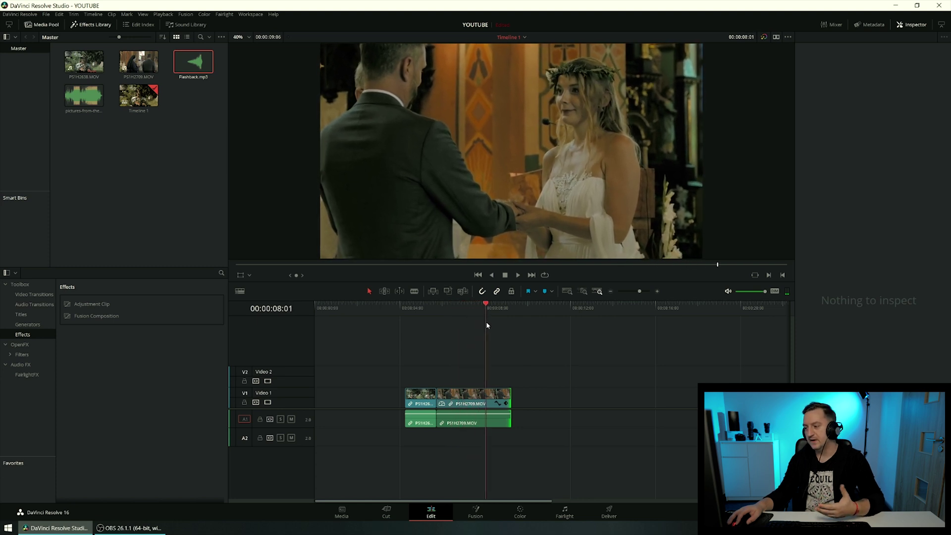
pyautogui.moveTo(485, 322); pyautogui.dragTo(511, 322)
pyautogui.click(418, 396)
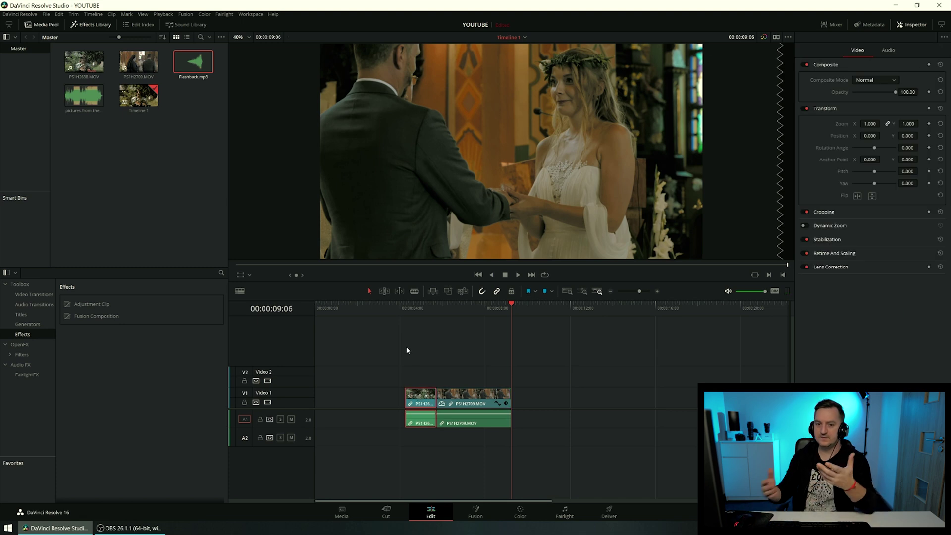
# Duplicate the first bride clip after PS1H2709.MOV and trim the copy's end shorter
pyautogui.moveTo(423, 400)
pyautogui.mouseDown()
pyautogui.moveTo(537, 401)
pyautogui.moveTo(521, 421)
pyautogui.moveTo(529, 402)
pyautogui.mouseUp()
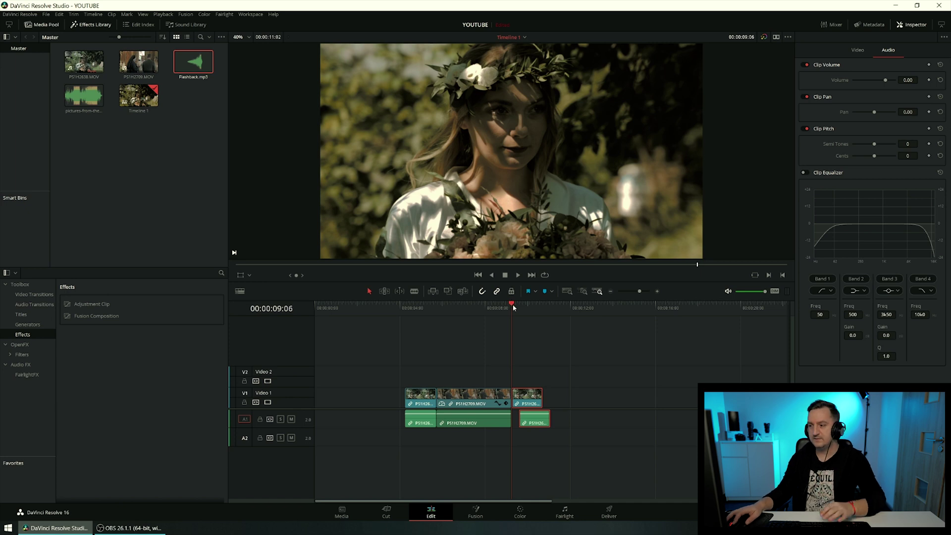
pyautogui.moveTo(513, 305); pyautogui.dragTo(528, 305)
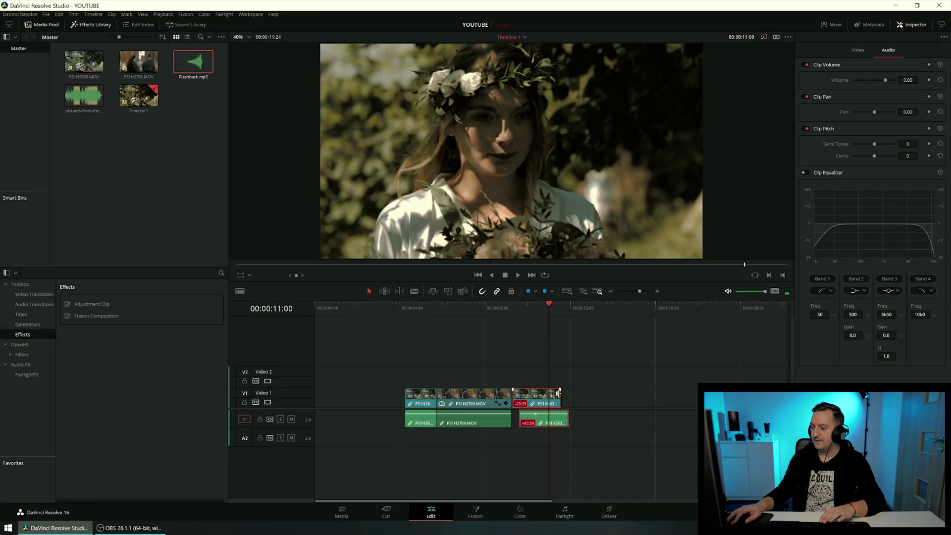
pyautogui.moveTo(556, 391); pyautogui.dragTo(548, 392)
pyautogui.moveTo(447, 308)
pyautogui.mouseDown()
pyautogui.moveTo(489, 329)
pyautogui.moveTo(411, 358)
pyautogui.mouseUp()
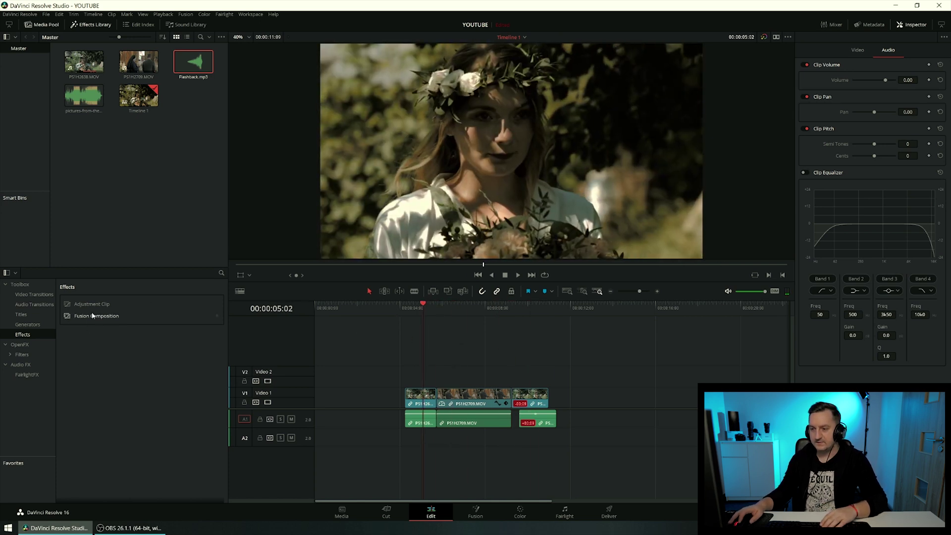
# Drop an Adjustment Clip on Video 2 over the clips, then park the playhead at the 00:00:05:18 cut
pyautogui.moveTo(91, 304); pyautogui.dragTo(432, 380)
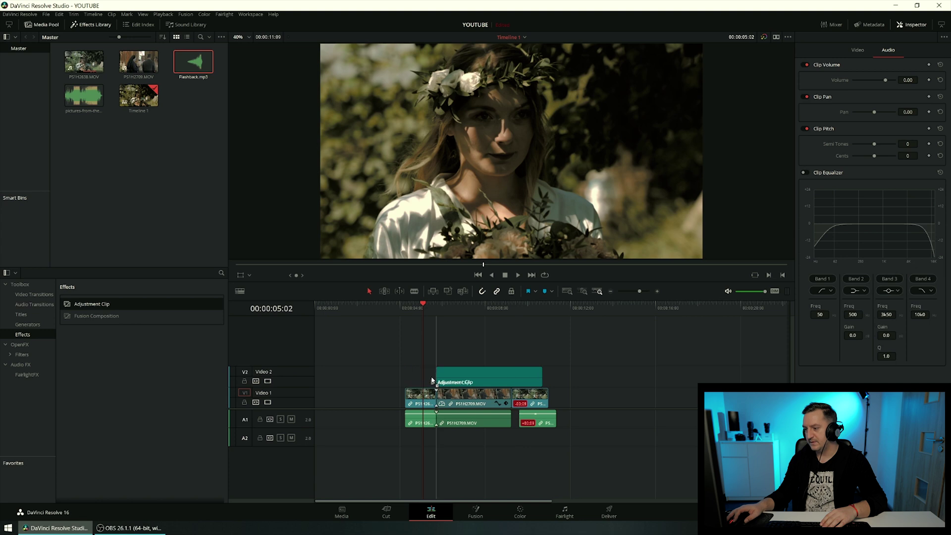
pyautogui.click(454, 383)
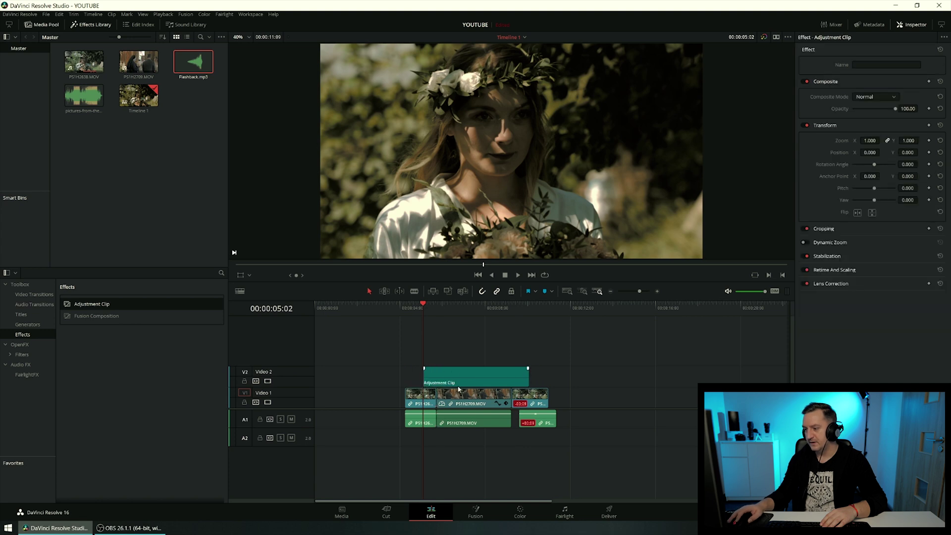
pyautogui.hotkey('ctrl', '=')
pyautogui.hotkey('ctrl', '=')
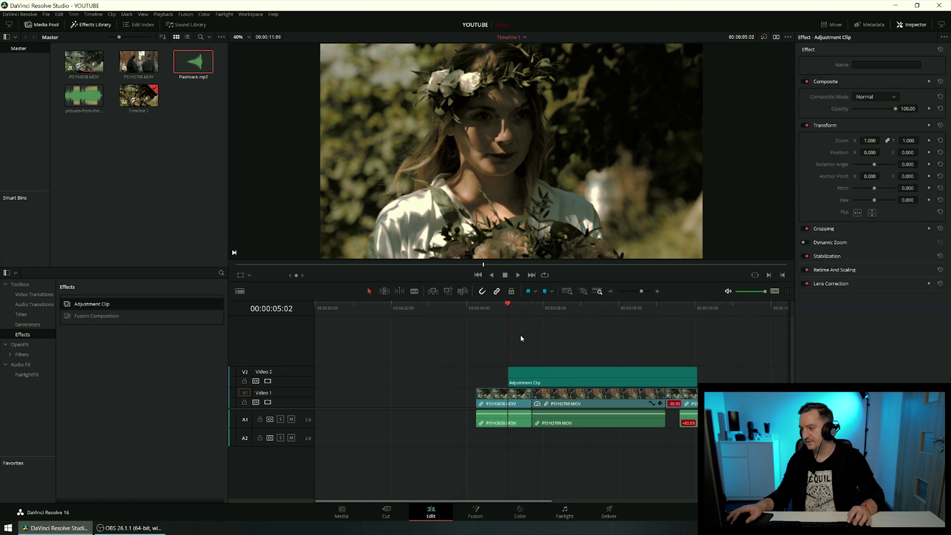
pyautogui.press('space')
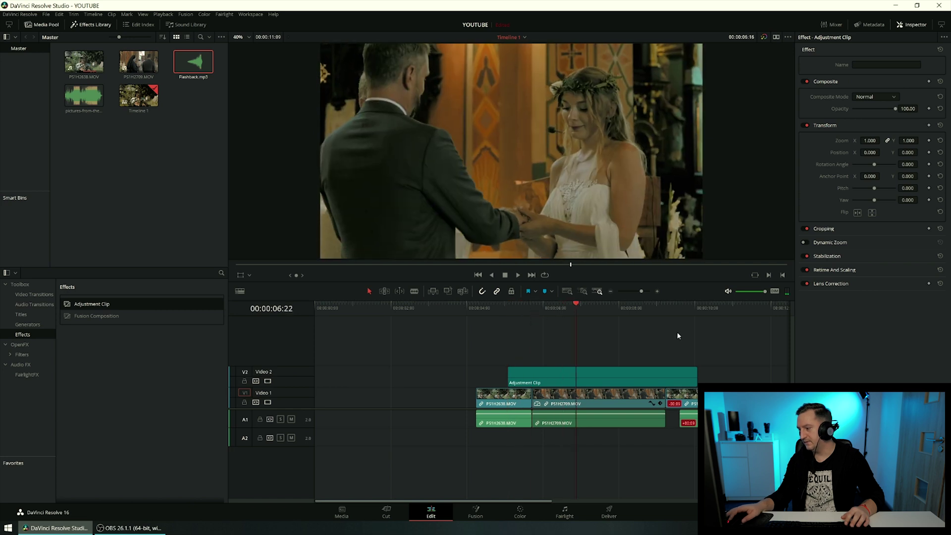
pyautogui.click(681, 314)
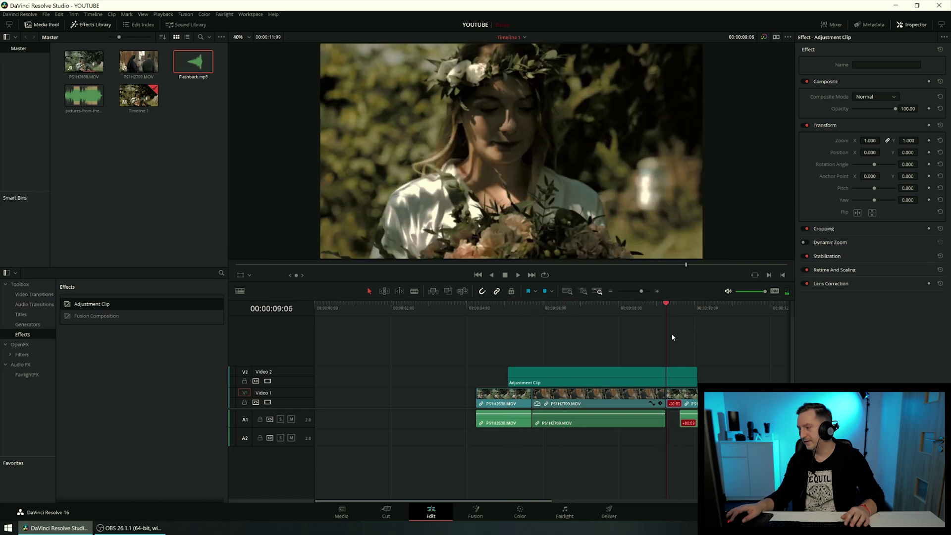
pyautogui.click(548, 349)
pyautogui.click(533, 358)
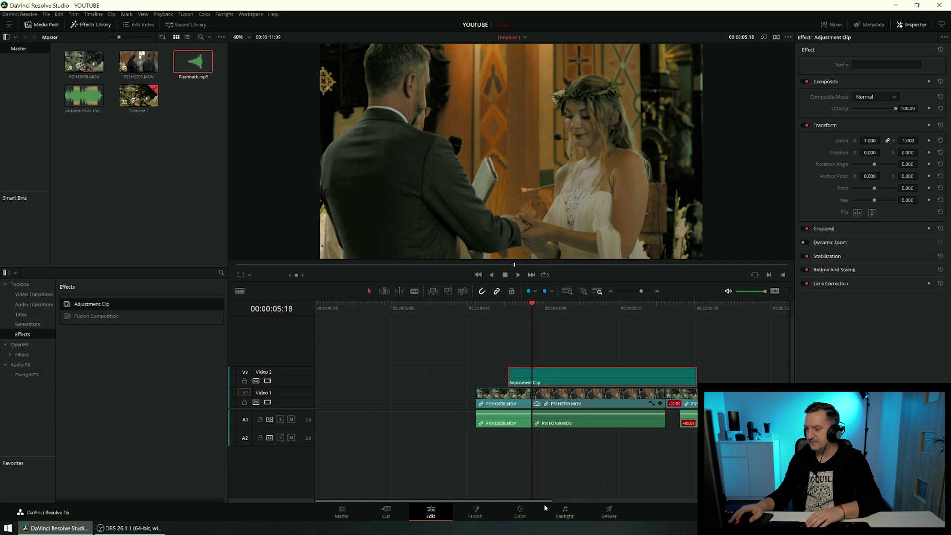
# On the Color page, raise the adjustment clip's Blur radius to 0.87 on all channels
pyautogui.click(521, 512)
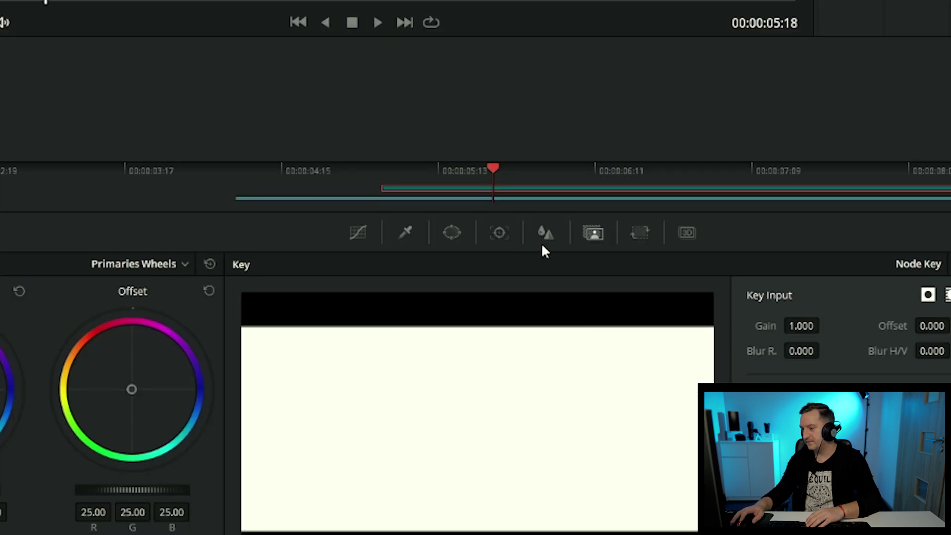
pyautogui.click(546, 234)
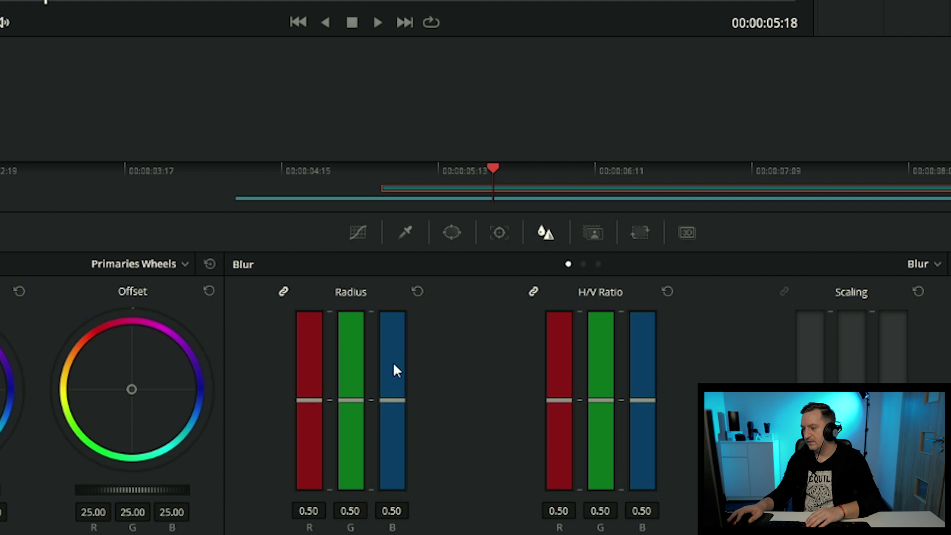
pyautogui.moveTo(393, 400); pyautogui.dragTo(394, 338)
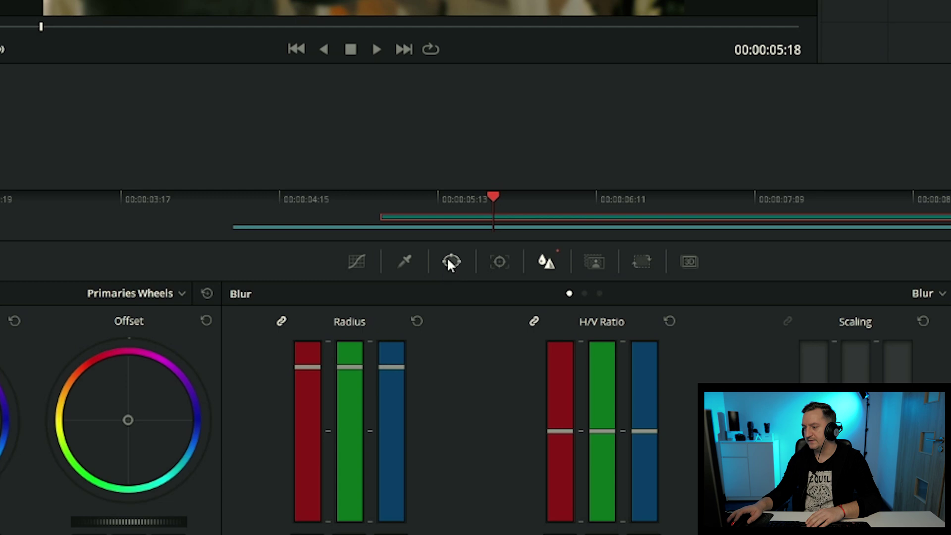
# Add a circle window shaped as a wide ellipse (Aspect ~79, Tilt ~52.5, Soft 24) and enable it
pyautogui.click(463, 337)
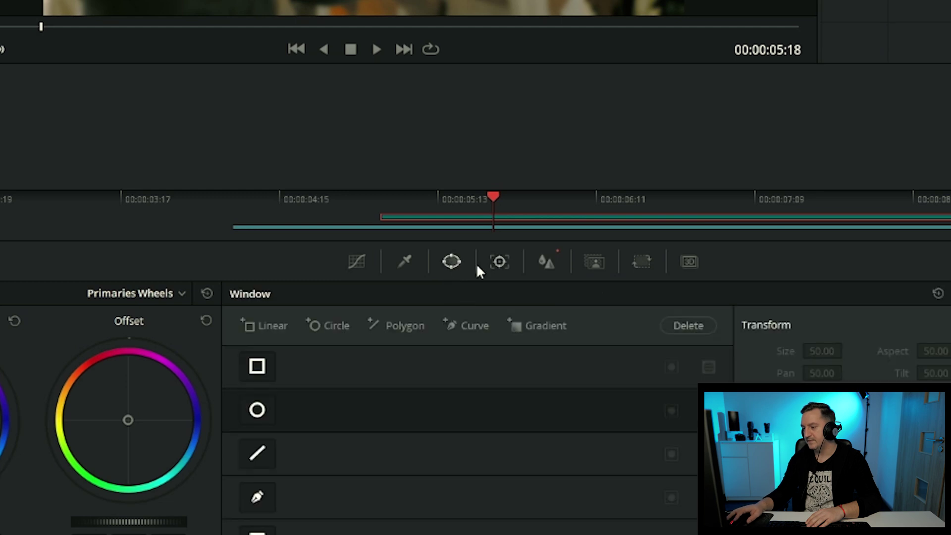
pyautogui.click(258, 411)
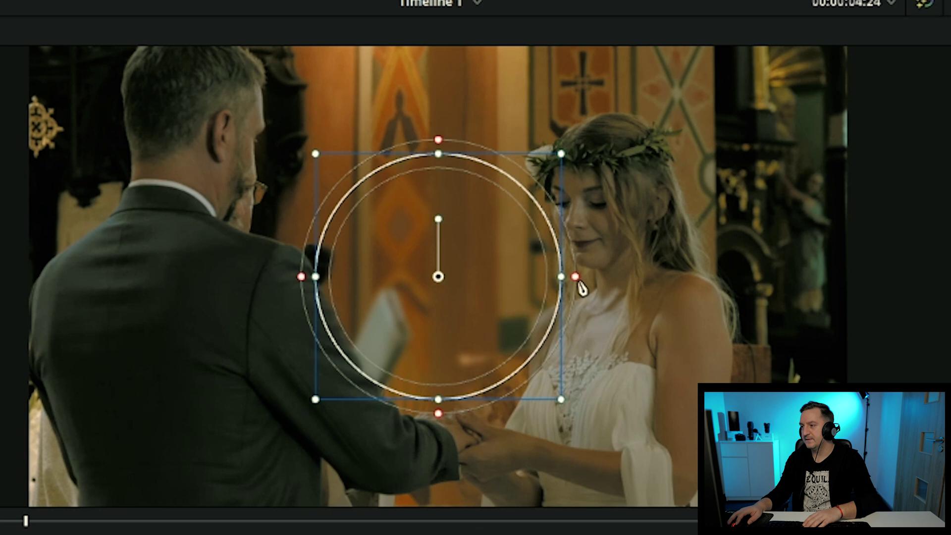
pyautogui.moveTo(575, 277)
pyautogui.mouseDown()
pyautogui.moveTo(589, 296)
pyautogui.moveTo(624, 295)
pyautogui.mouseUp()
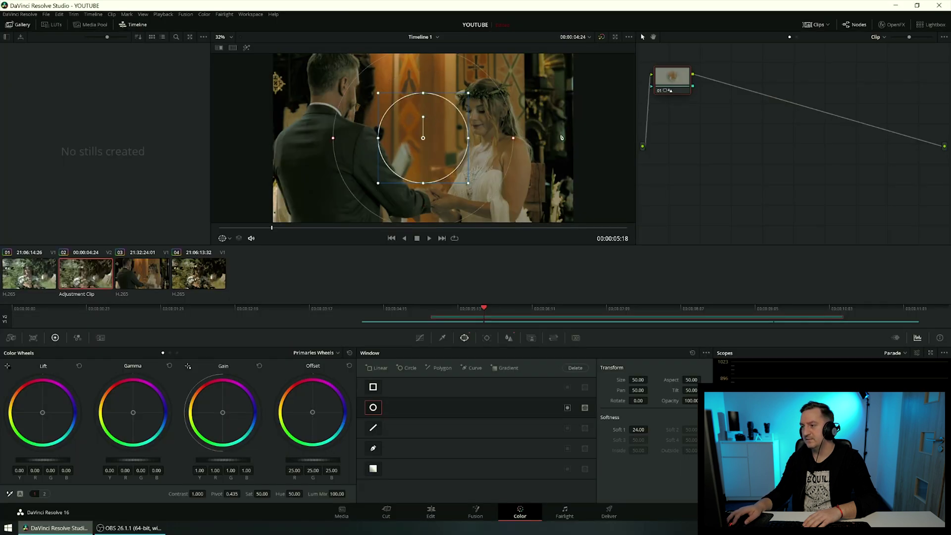
pyautogui.moveTo(470, 141); pyautogui.dragTo(531, 141)
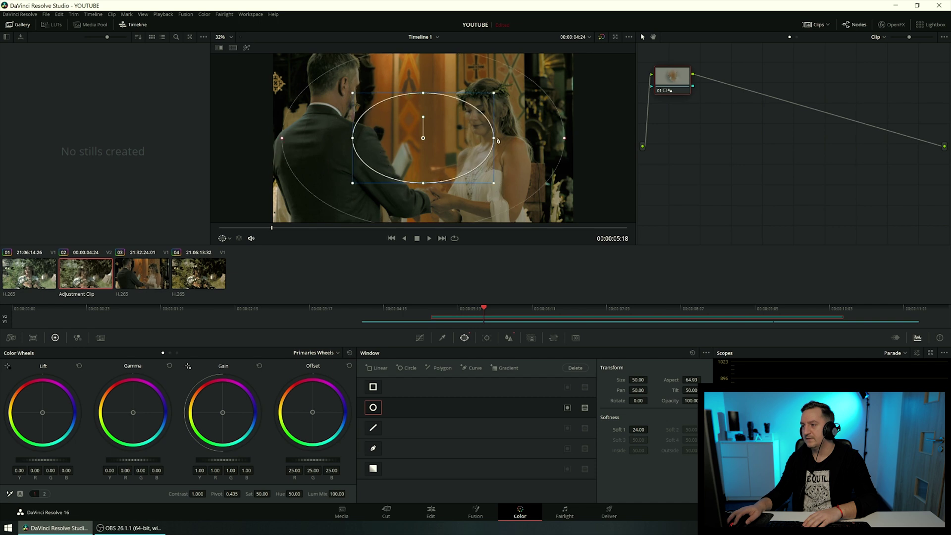
pyautogui.moveTo(444, 155); pyautogui.dragTo(437, 129)
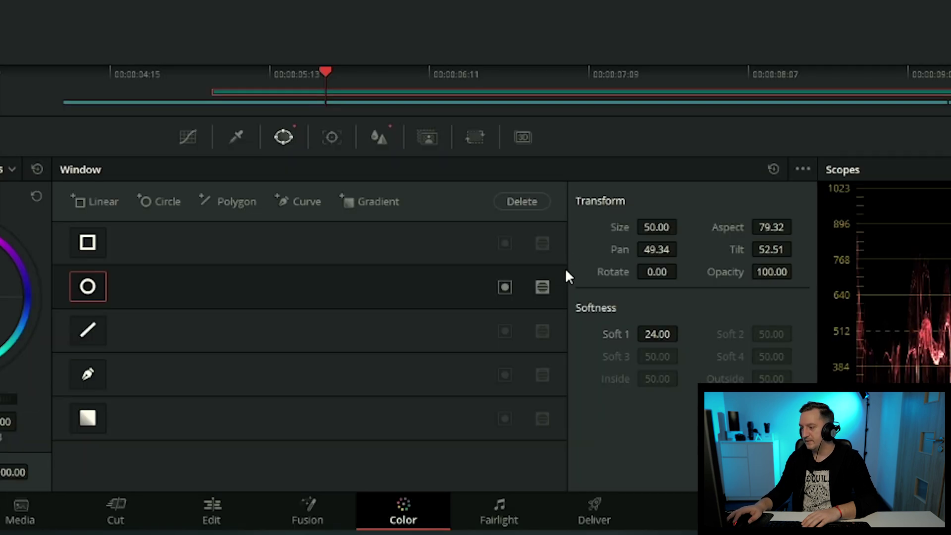
pyautogui.click(504, 286)
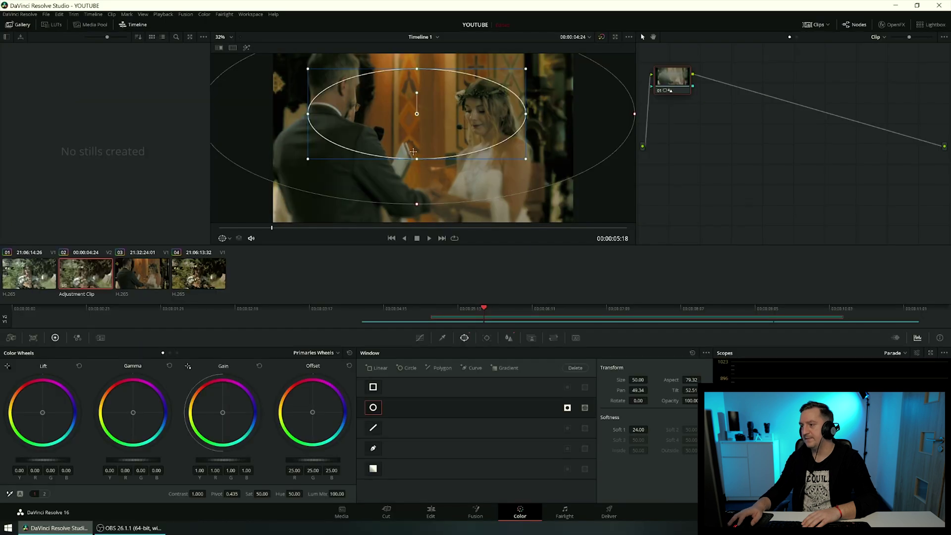
# On the Edit page, give the Adjustment Clip a fade-in at its start and preview it
pyautogui.click(419, 518)
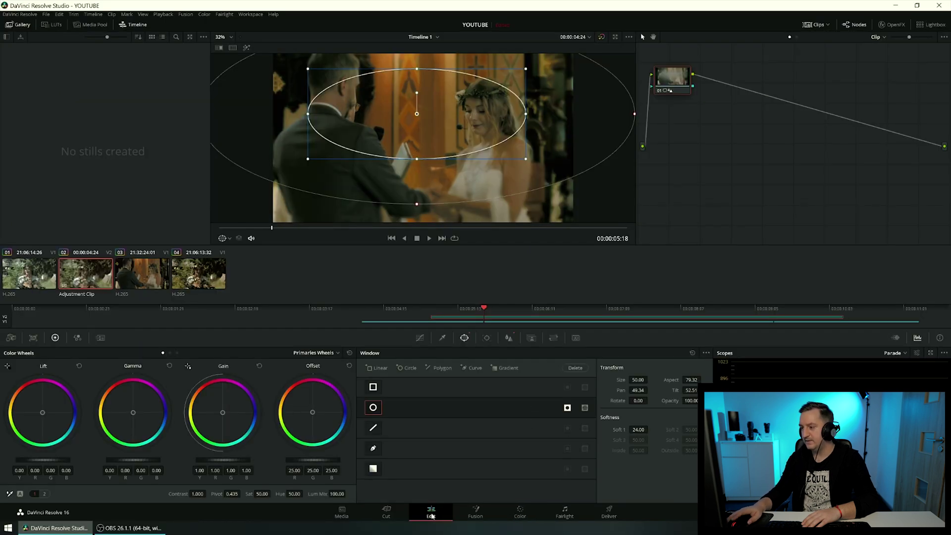
pyautogui.moveTo(515, 309)
pyautogui.mouseDown()
pyautogui.moveTo(498, 324)
pyautogui.moveTo(684, 333)
pyautogui.mouseUp()
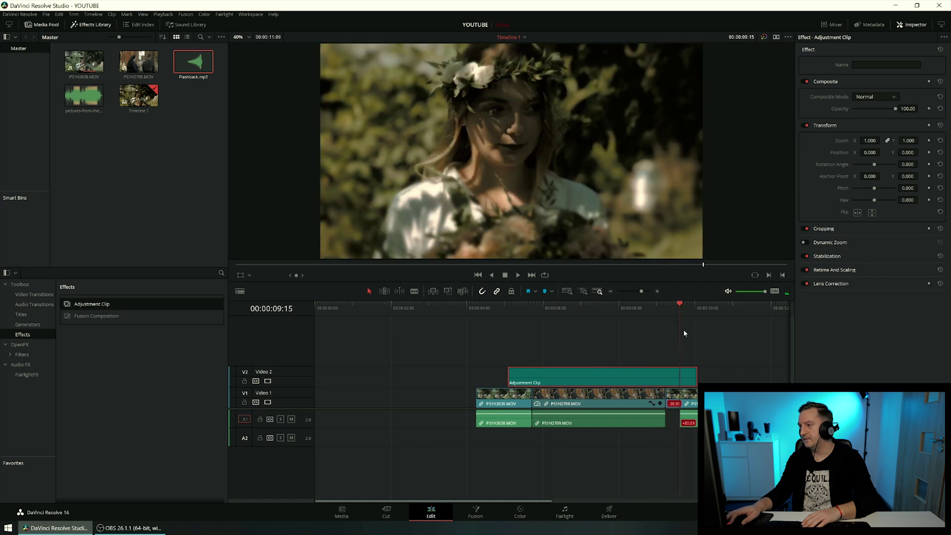
pyautogui.moveTo(685, 333); pyautogui.dragTo(508, 333)
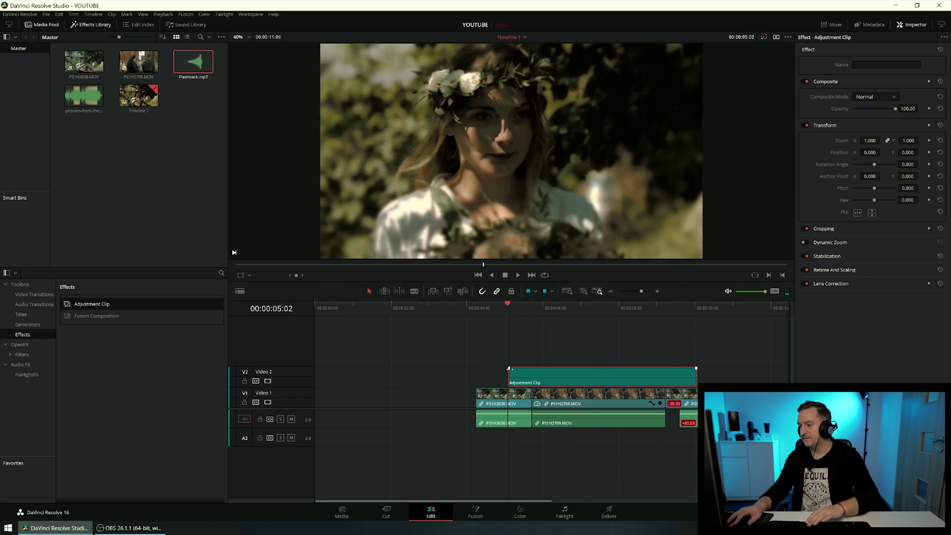
pyautogui.moveTo(512, 369); pyautogui.dragTo(538, 369)
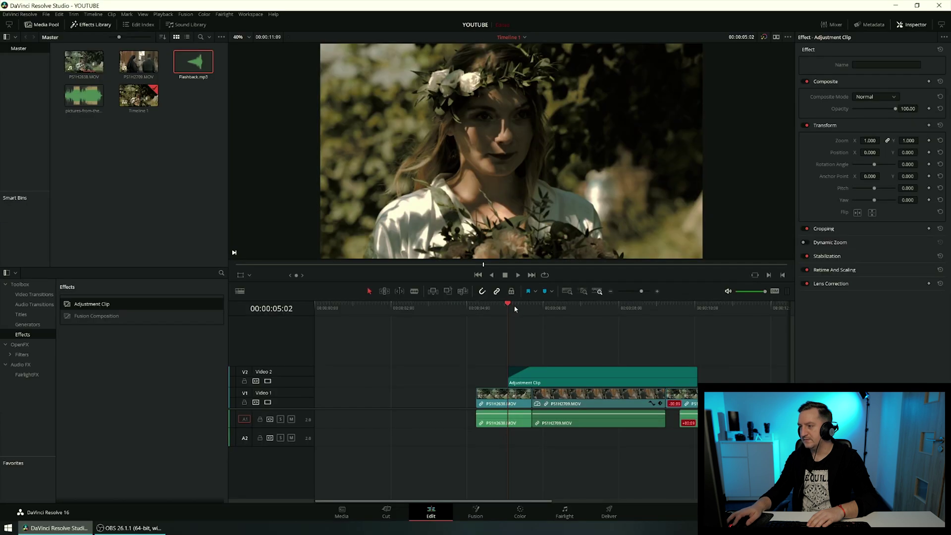
pyautogui.moveTo(514, 309); pyautogui.dragTo(507, 311)
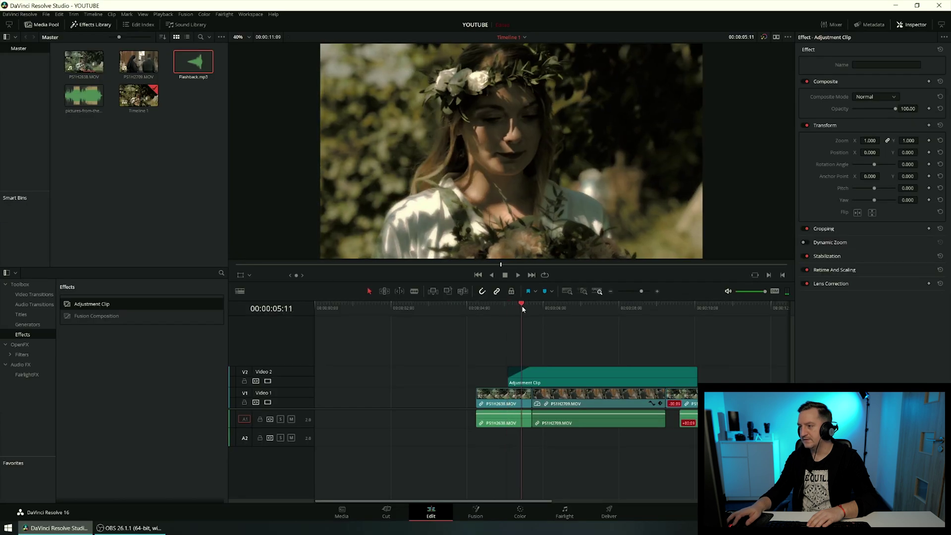
pyautogui.press('space')
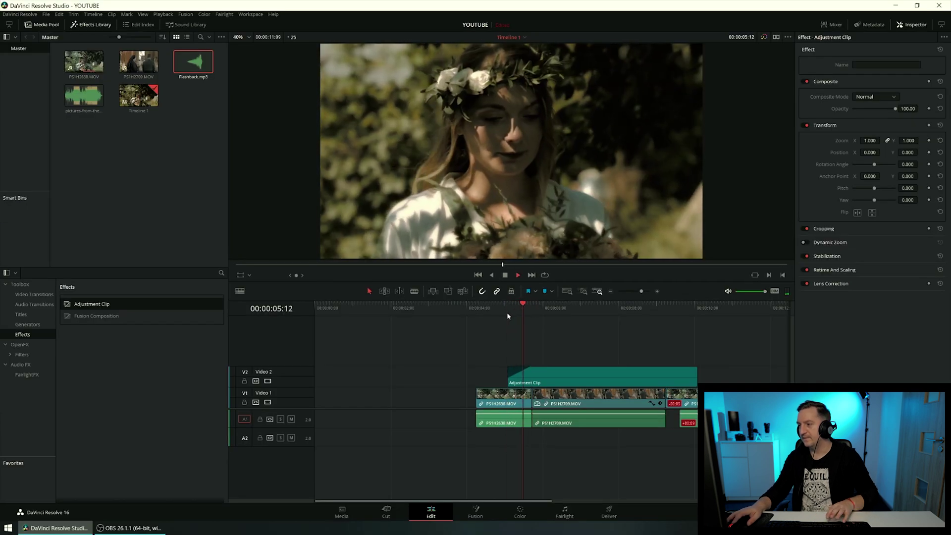
# Add a fade-out of about 16 frames near the Adjustment Clip's end and preview it
pyautogui.moveTo(527, 308); pyautogui.dragTo(624, 312)
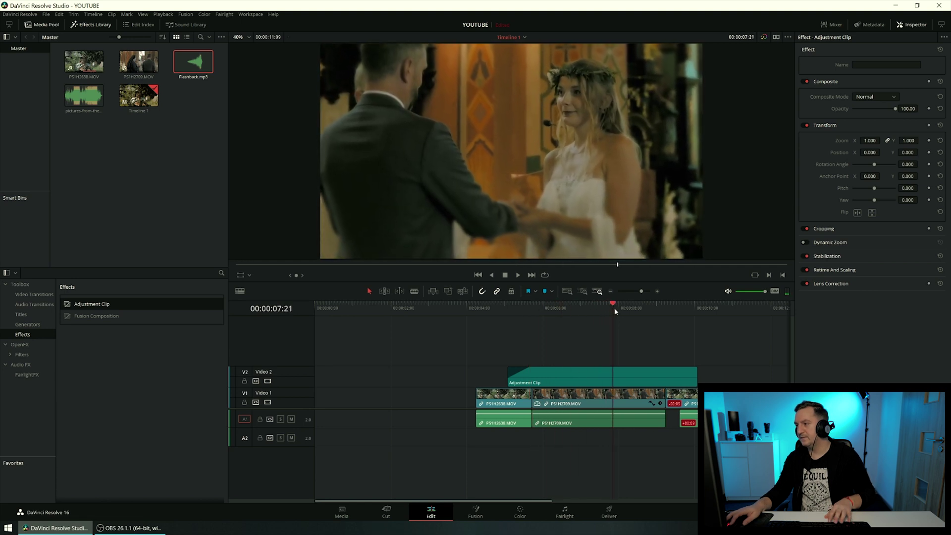
pyautogui.moveTo(662, 396); pyautogui.dragTo(655, 370)
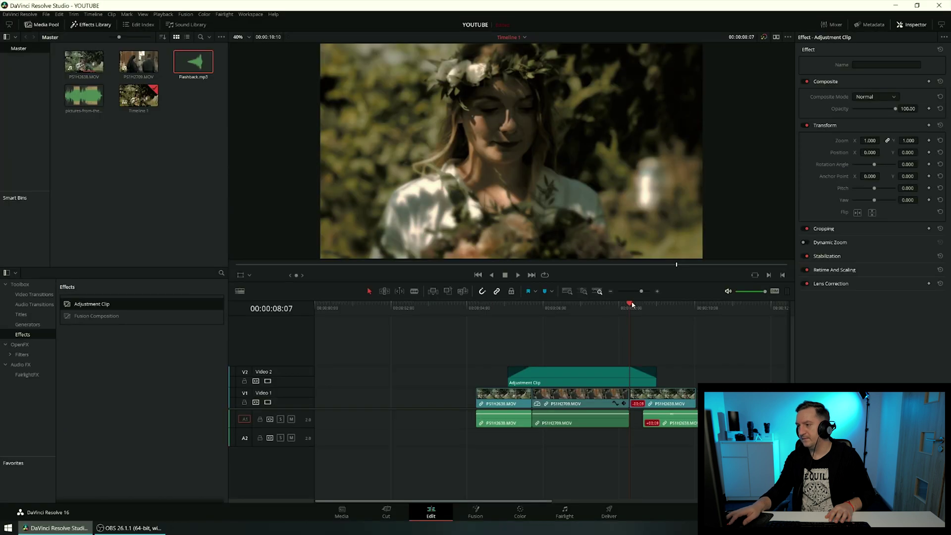
pyautogui.moveTo(632, 304); pyautogui.dragTo(629, 305)
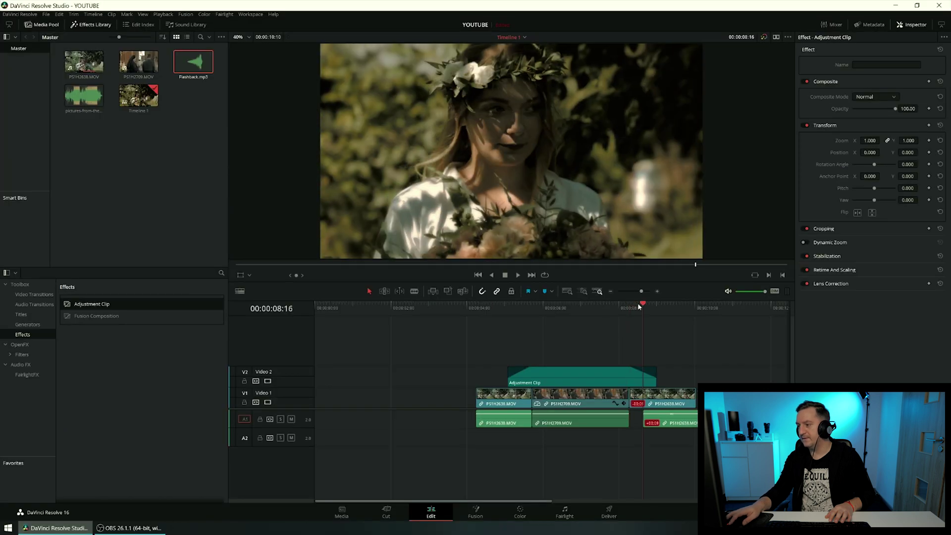
pyautogui.click(639, 314)
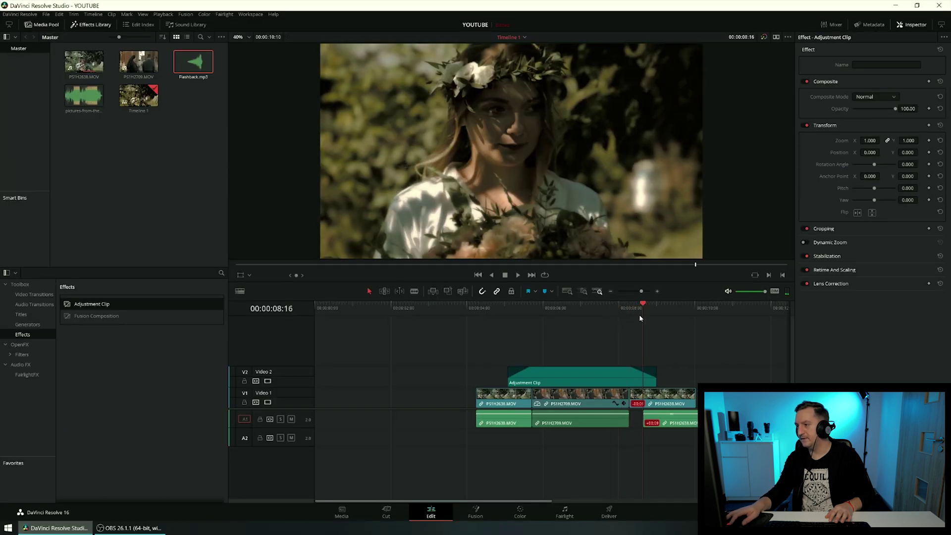
pyautogui.click(654, 319)
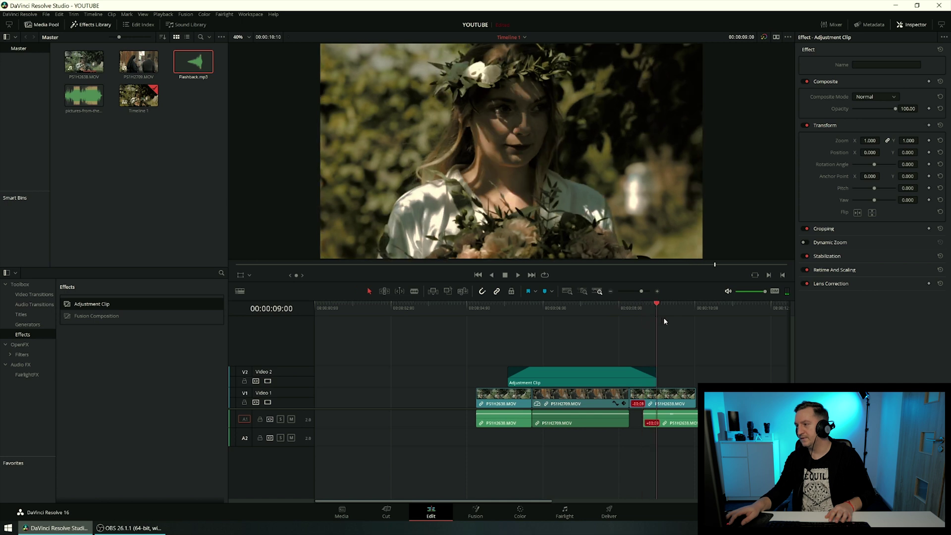
pyautogui.click(34, 294)
pyautogui.press('Up')
pyautogui.press('Up')
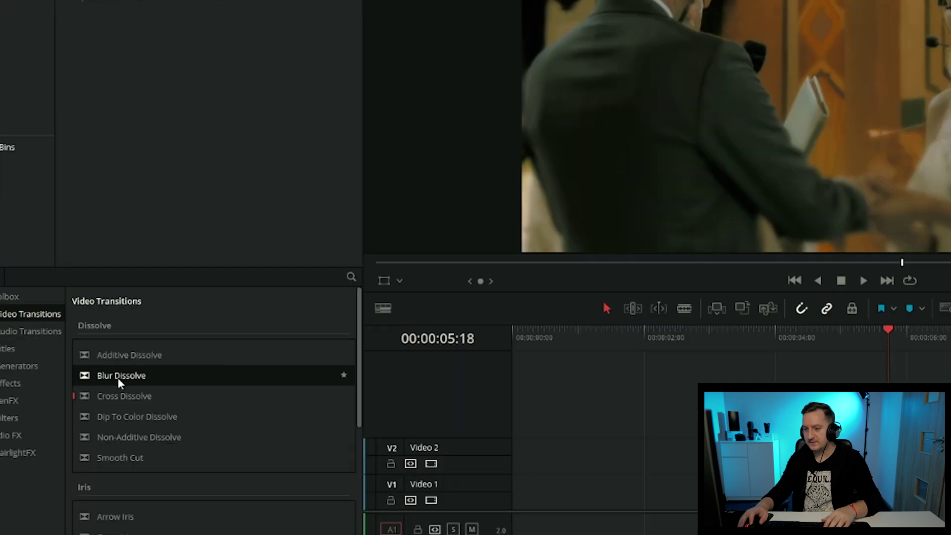
# Place a Blur Dissolve on the 05:18 cut with Horizontal Strength 0.252 and In & Out easing
pyautogui.moveTo(118, 377); pyautogui.dragTo(426, 317)
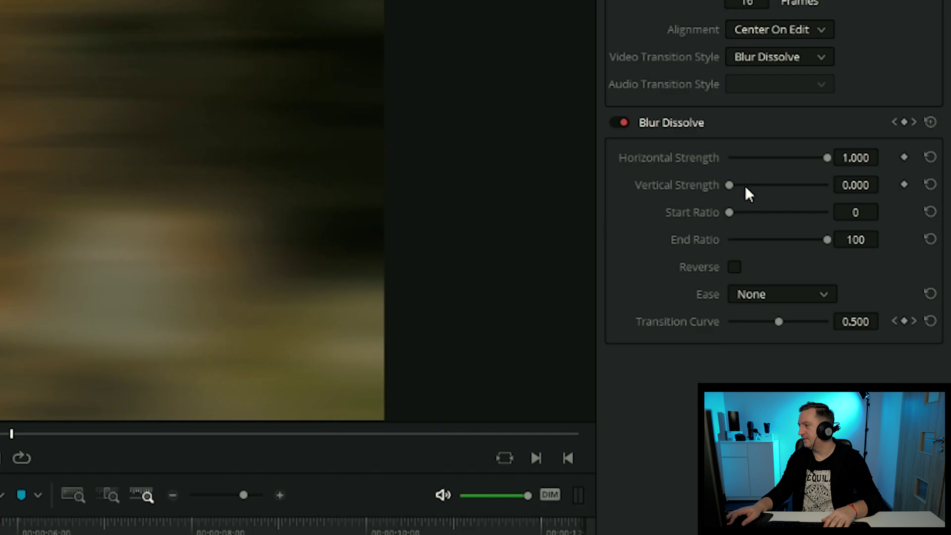
pyautogui.moveTo(774, 162); pyautogui.dragTo(749, 158)
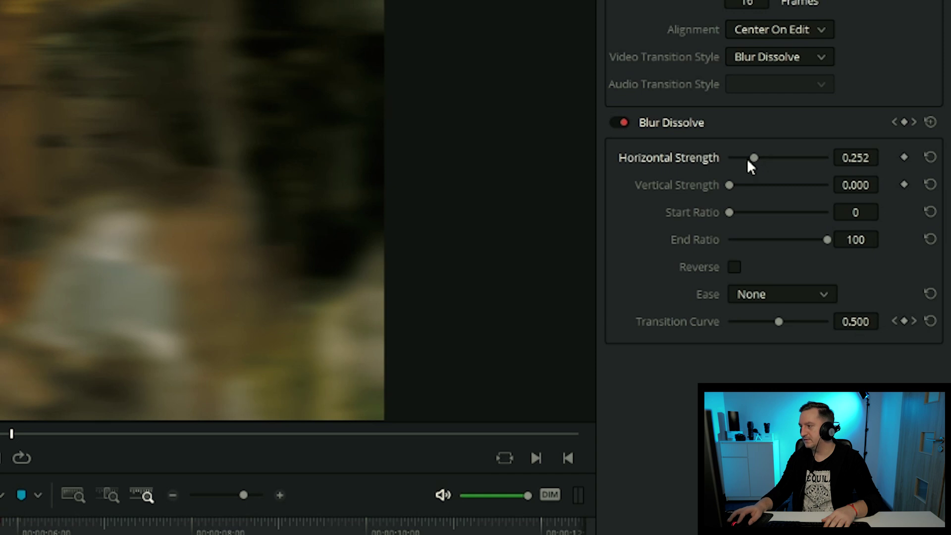
pyautogui.click(797, 296)
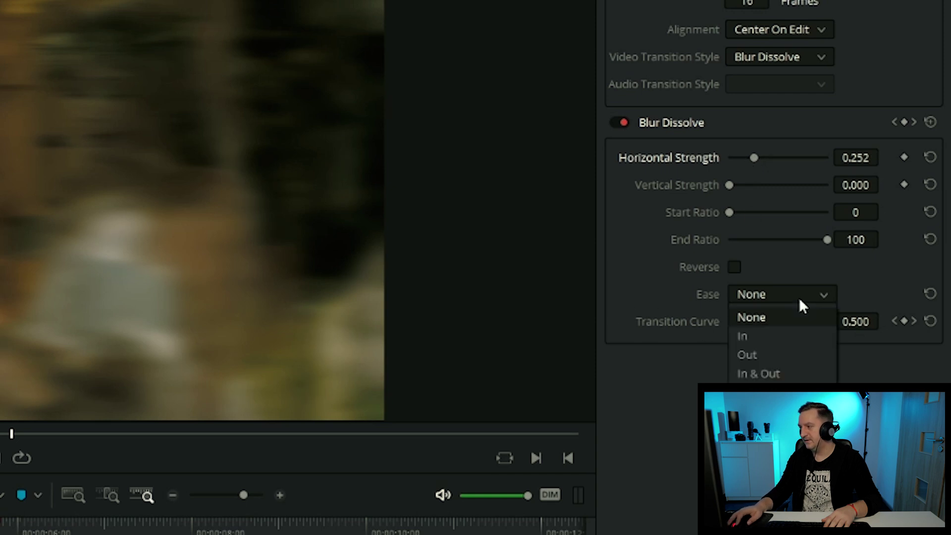
pyautogui.click(777, 378)
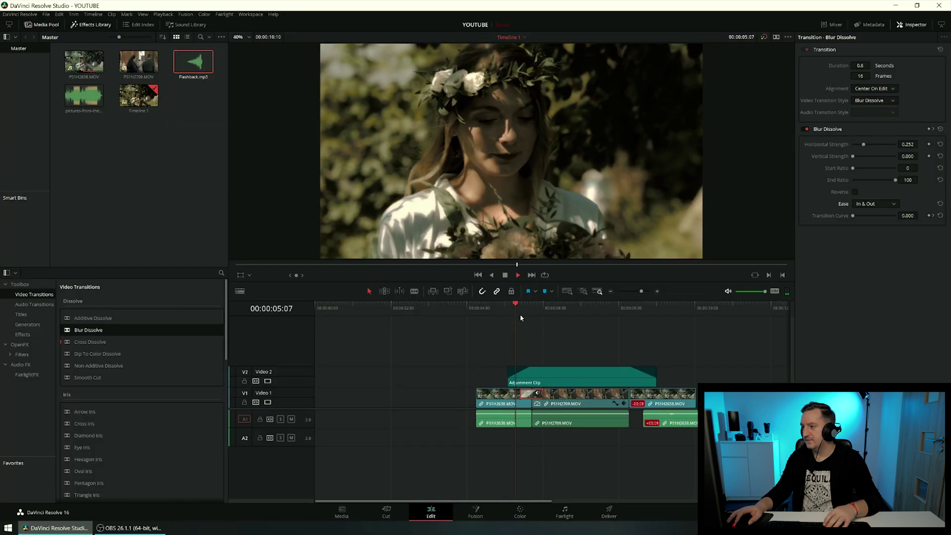
# Fine-tune the first dissolve's strength, then add a transition at the PS1H2709/PS1H2638 cut with Ctrl+T
pyautogui.moveTo(540, 303)
pyautogui.mouseDown()
pyautogui.moveTo(524, 316)
pyautogui.moveTo(546, 316)
pyautogui.mouseUp()
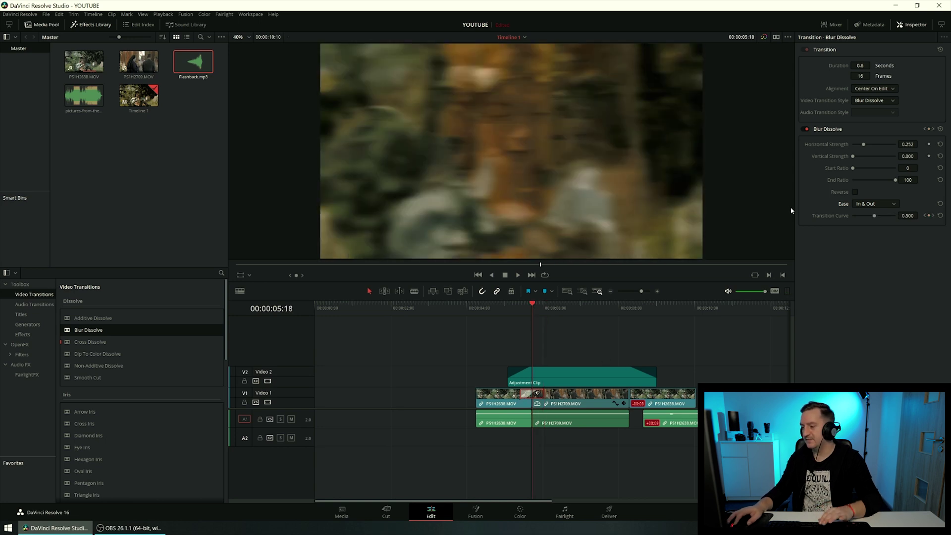
pyautogui.moveTo(861, 144); pyautogui.dragTo(860, 144)
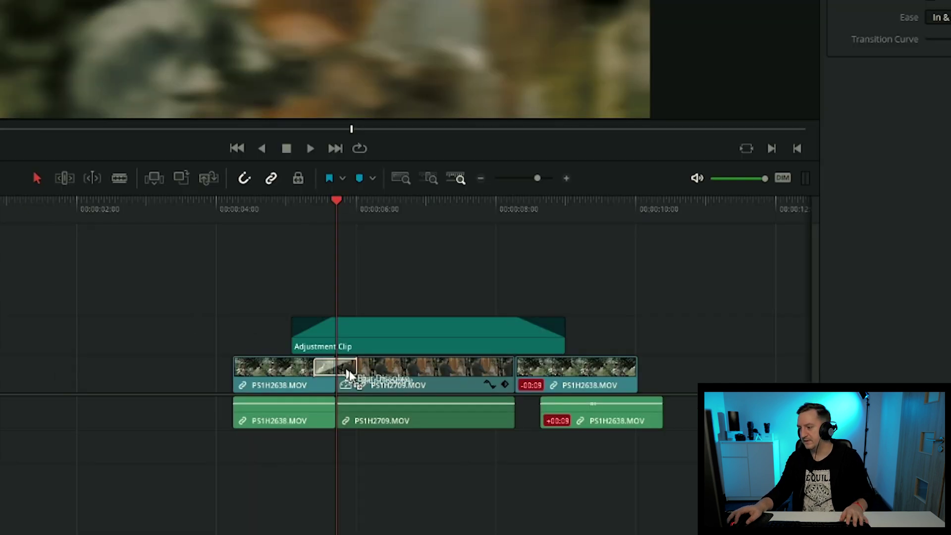
pyautogui.click(545, 397)
pyautogui.hotkey('ctrl', 't')
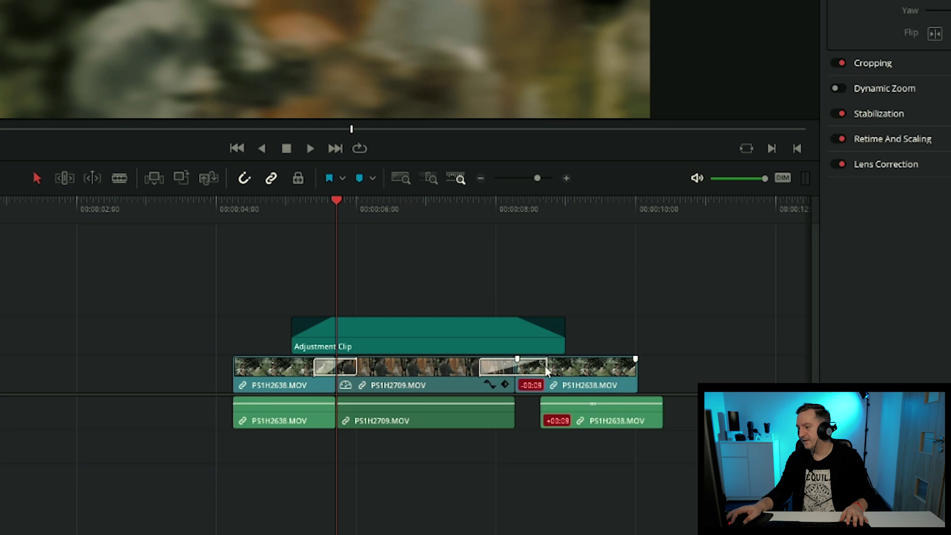
pyautogui.click(546, 372)
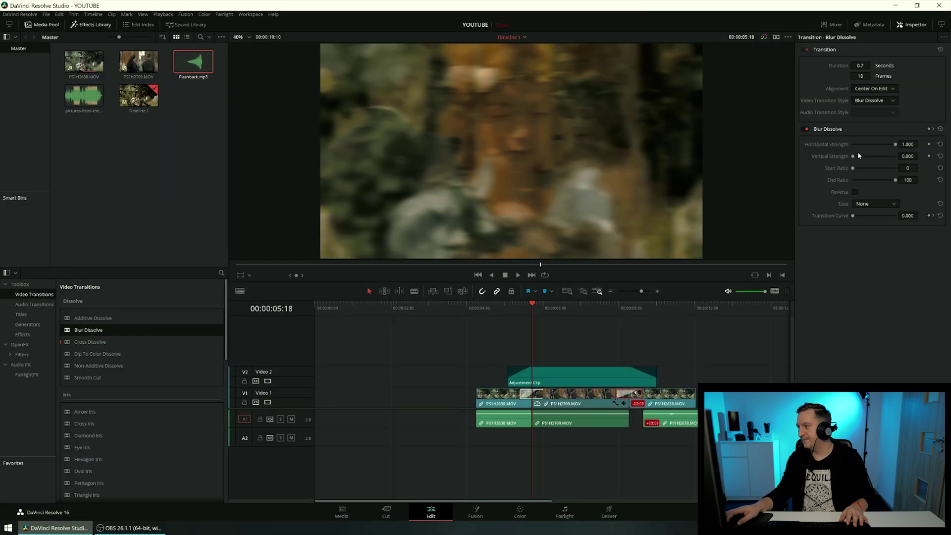
# Set the new Blur Dissolve to Horizontal Strength 0.261 with In & Out easing and play it back
pyautogui.click(859, 145)
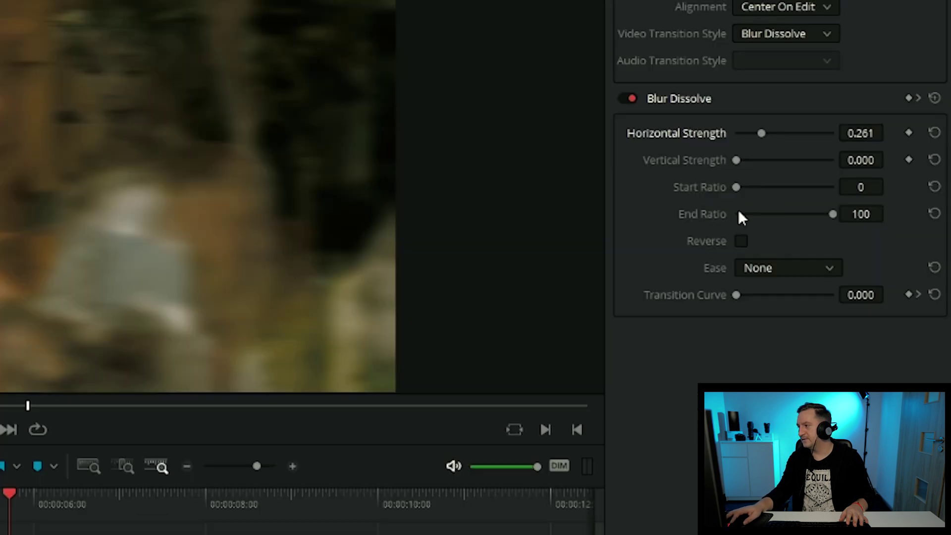
pyautogui.click(779, 268)
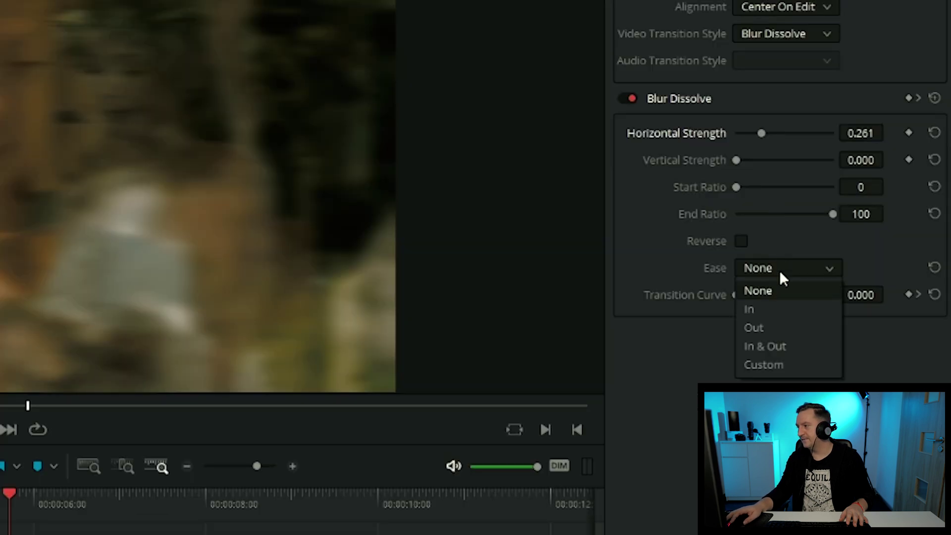
pyautogui.click(788, 346)
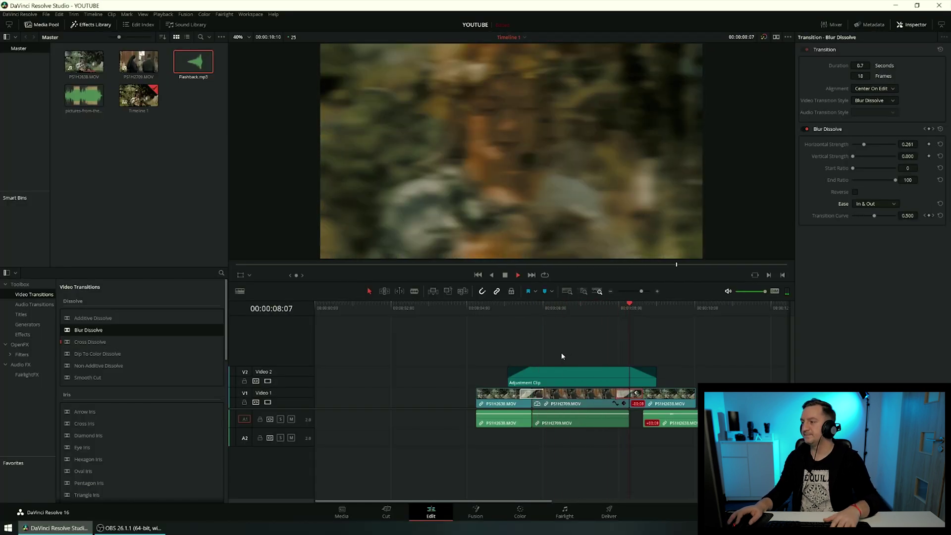
pyautogui.press('space')
pyautogui.moveTo(478, 331); pyautogui.dragTo(617, 332)
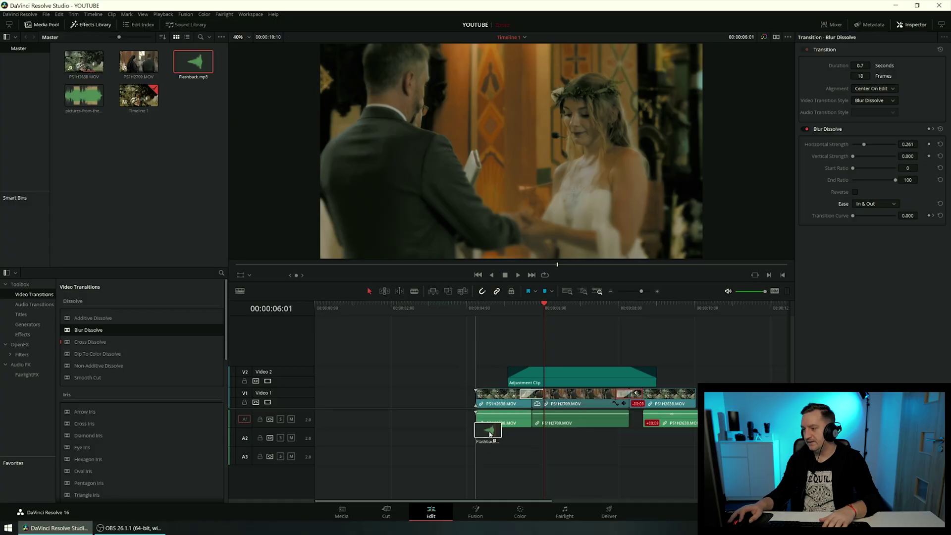
# Add Flashback.mp3 to the audio tracks, shift it earlier and trim its start
pyautogui.moveTo(473, 425); pyautogui.dragTo(471, 465)
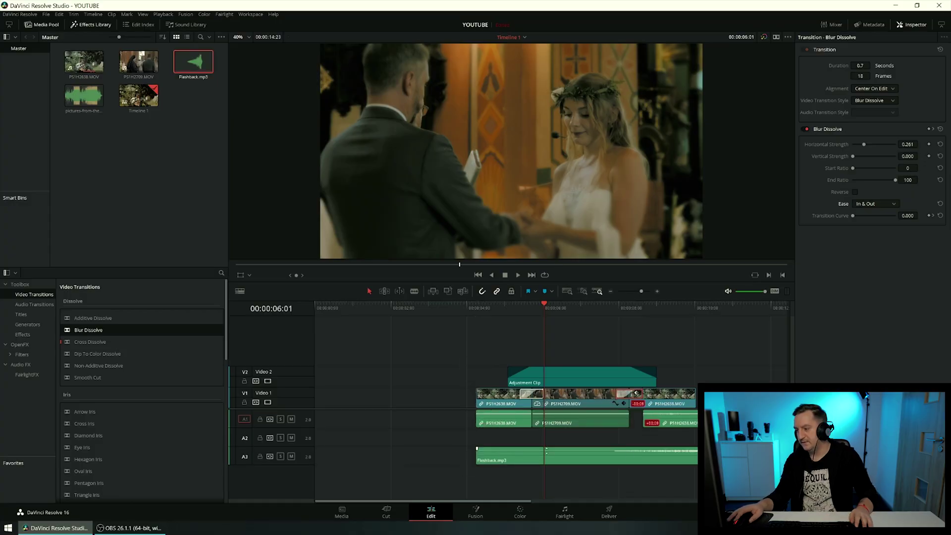
pyautogui.moveTo(690, 455); pyautogui.dragTo(565, 457)
pyautogui.moveTo(355, 458)
pyautogui.mouseDown()
pyautogui.moveTo(556, 453)
pyautogui.moveTo(496, 446)
pyautogui.mouseUp()
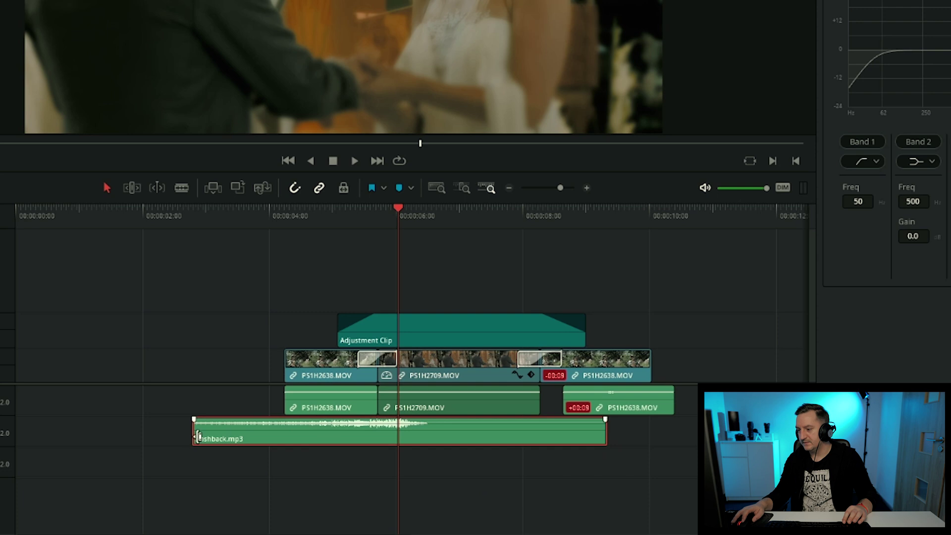
pyautogui.moveTo(197, 435); pyautogui.dragTo(332, 434)
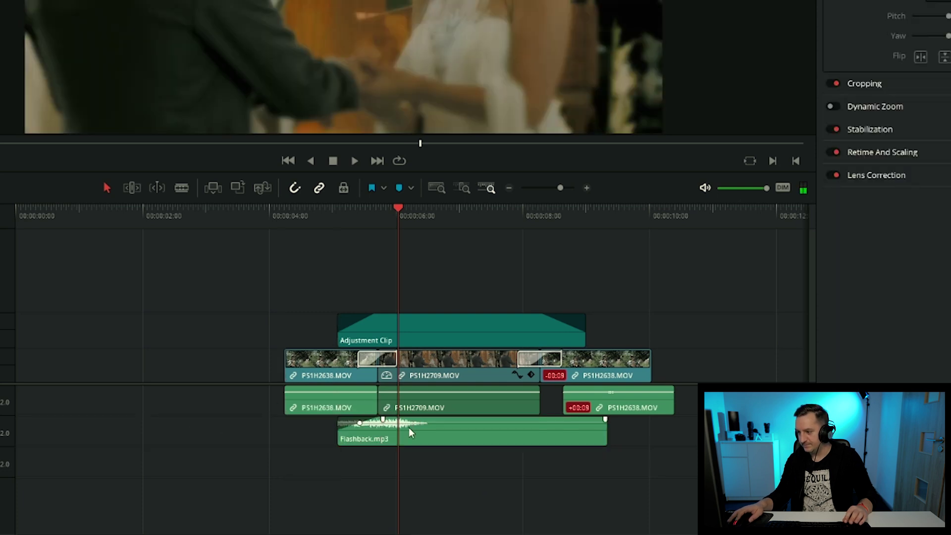
pyautogui.moveTo(362, 416); pyautogui.dragTo(554, 439)
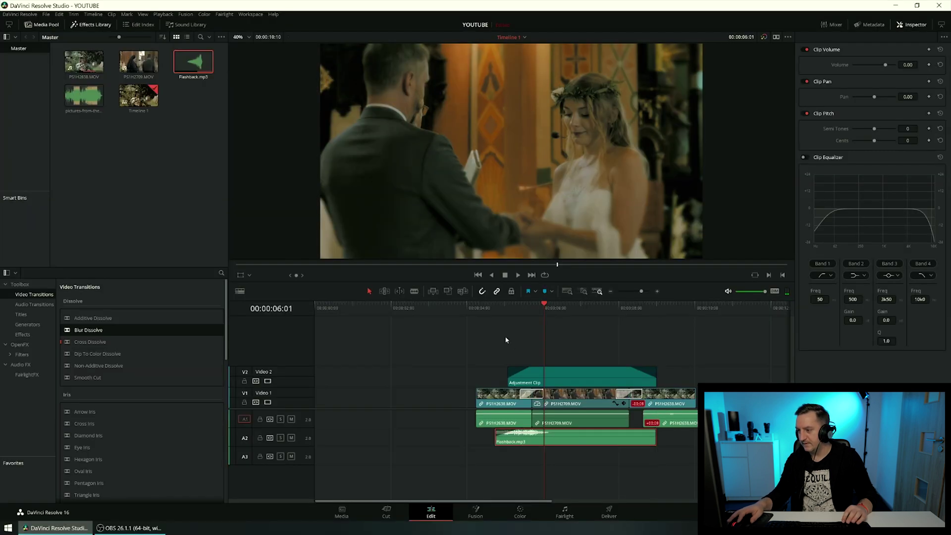
# Play the section back and trim Flashback.mp3 to end where the PS1H2709 audio ends
pyautogui.click(491, 309)
pyautogui.press('space')
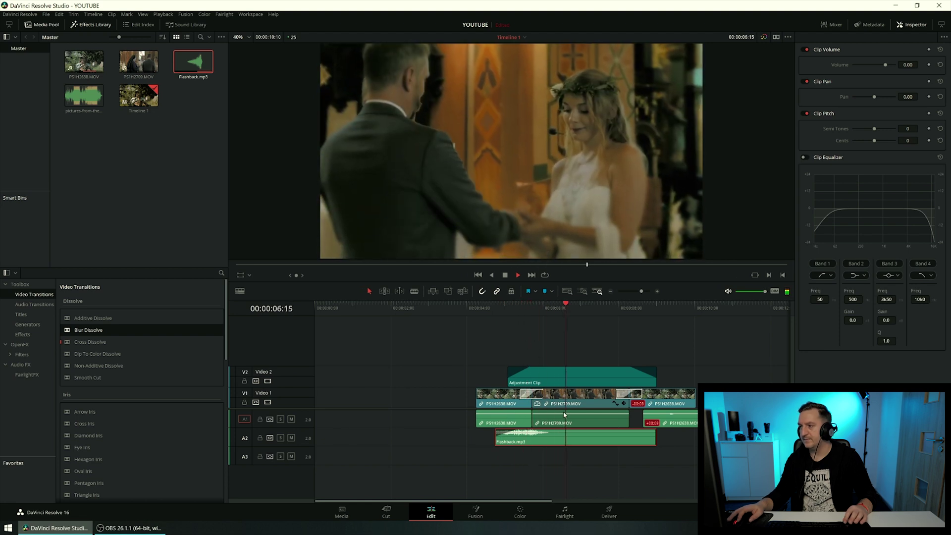
pyautogui.click(489, 308)
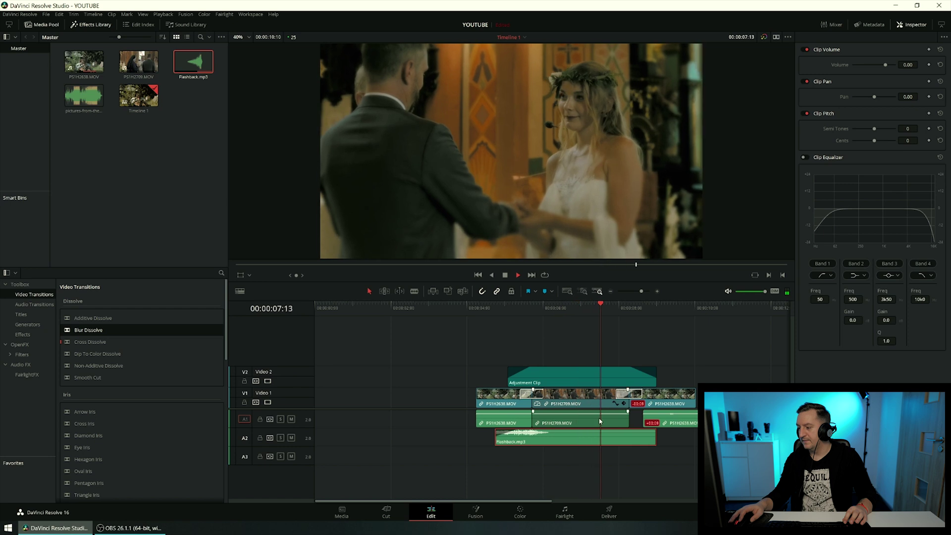
pyautogui.press('space')
pyautogui.moveTo(653, 437); pyautogui.dragTo(628, 438)
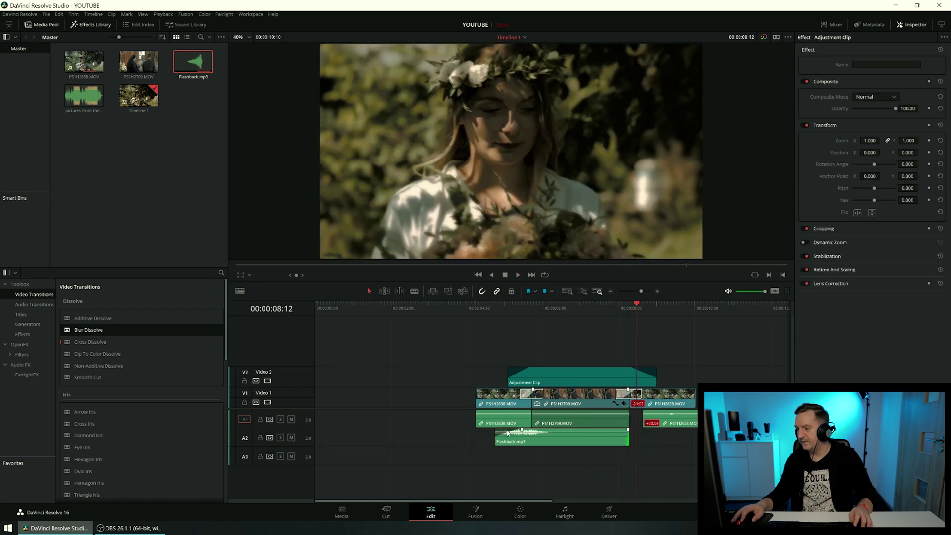
pyautogui.click(533, 440)
# Paste a second Flashback.mp3 copy, set it to reverse speed, and drag it down toward track A3
pyautogui.hotkey('ctrl', 'v')
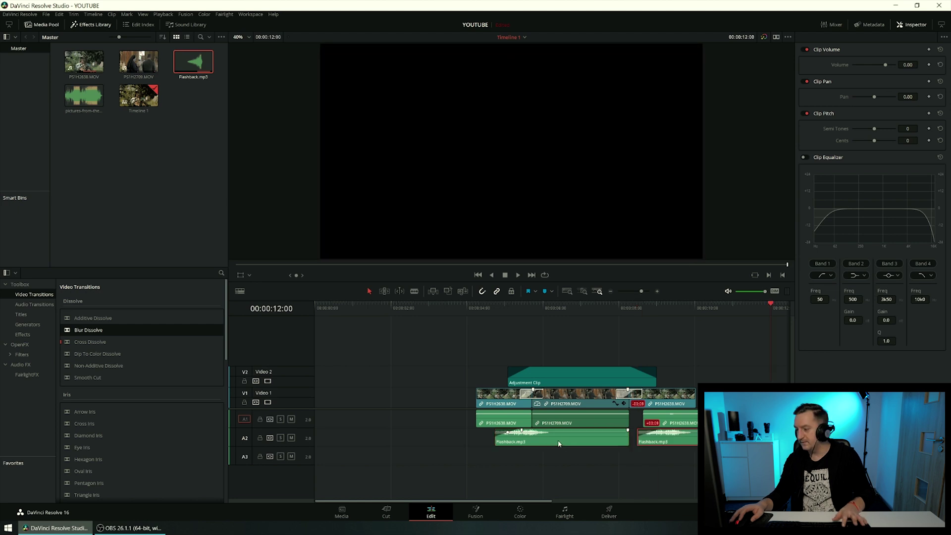
pyautogui.rightClick(674, 442)
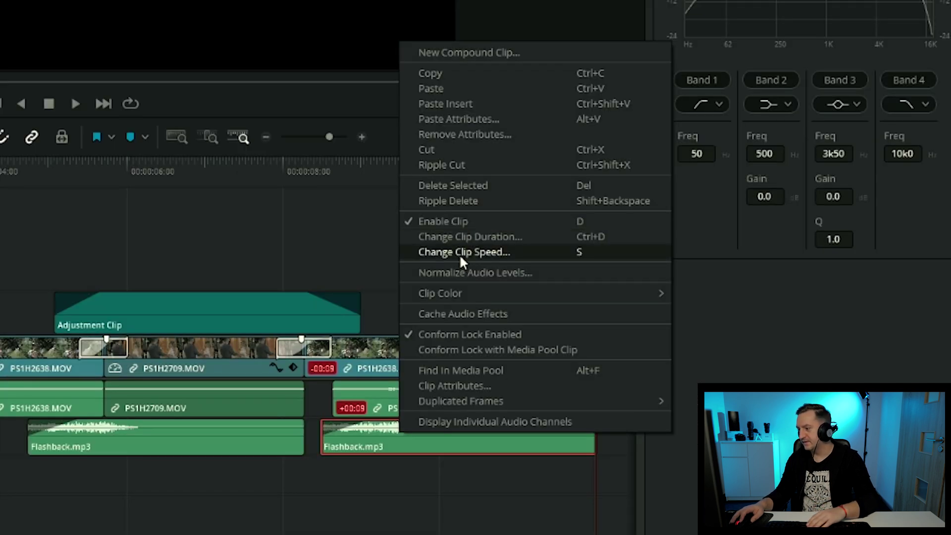
pyautogui.click(459, 254)
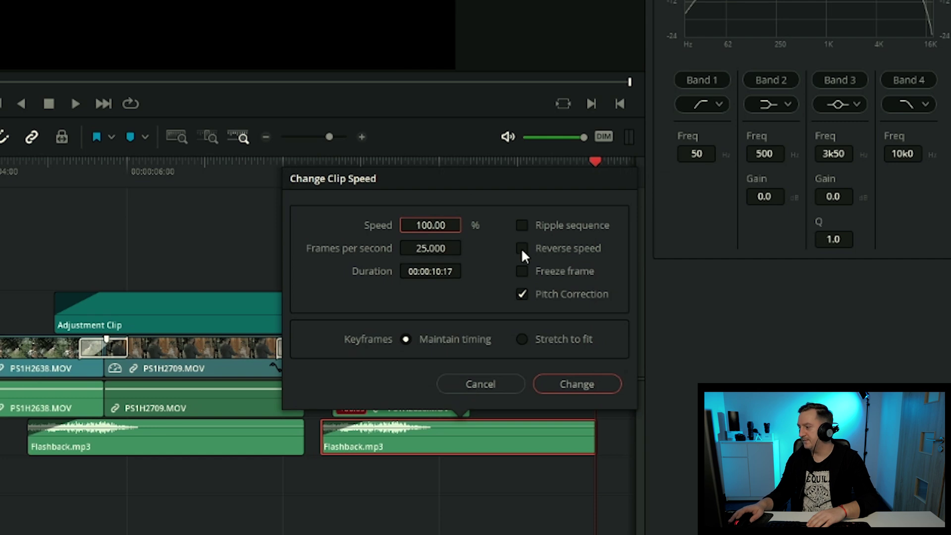
pyautogui.click(589, 386)
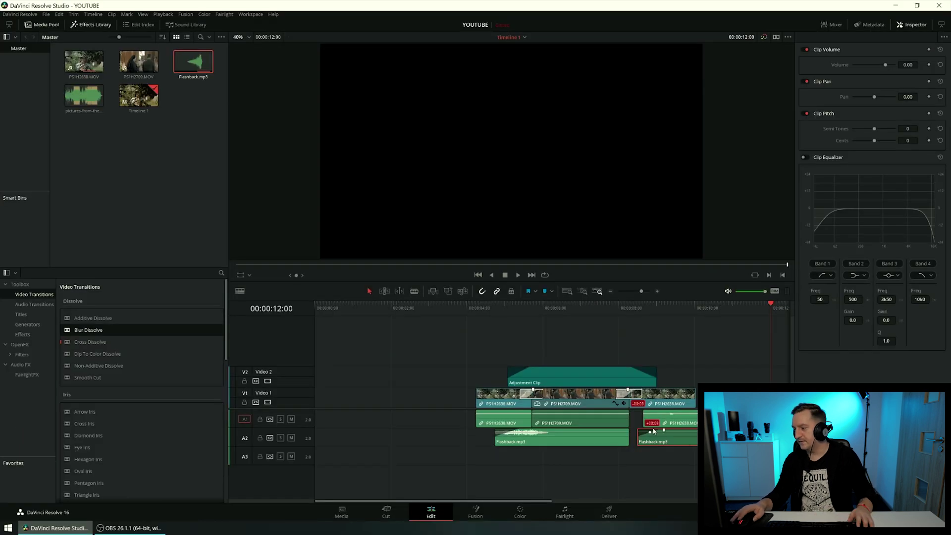
pyautogui.moveTo(638, 437)
pyautogui.mouseDown()
pyautogui.moveTo(629, 438)
pyautogui.moveTo(644, 457)
pyautogui.mouseUp()
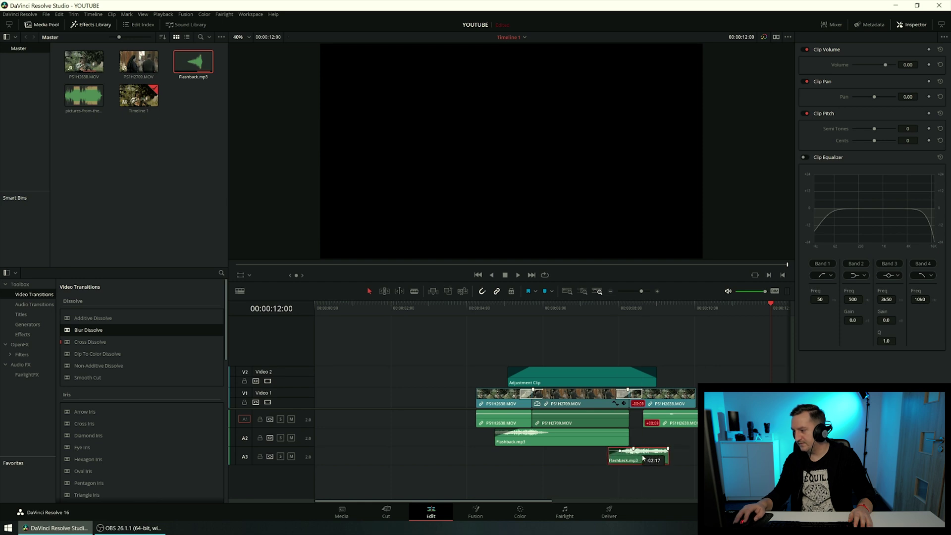
# Lengthen, trim and shift the reversed Flashback.mp3 on A3 to start just before the second cut
pyautogui.click(604, 311)
pyautogui.press('space')
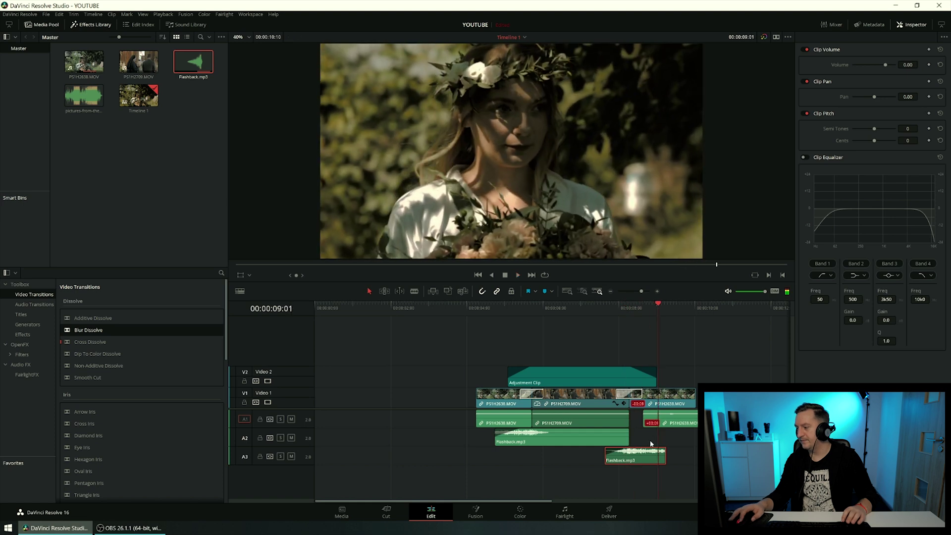
pyautogui.moveTo(664, 452); pyautogui.dragTo(695, 452)
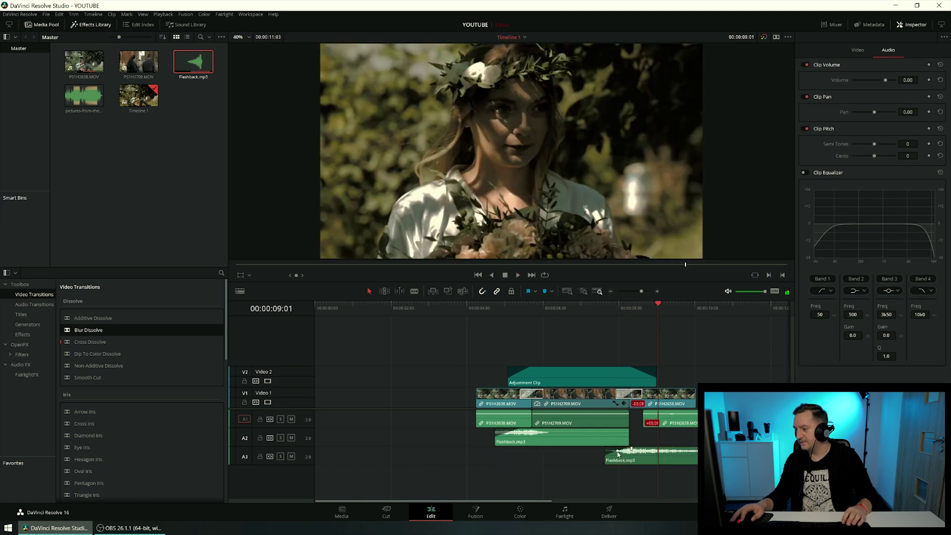
pyautogui.moveTo(605, 457); pyautogui.dragTo(615, 456)
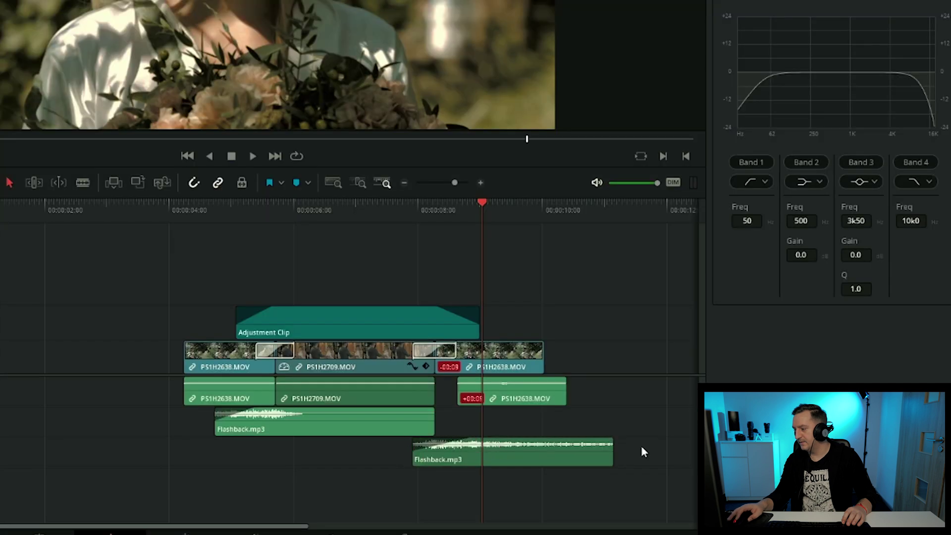
pyautogui.moveTo(475, 452); pyautogui.dragTo(441, 454)
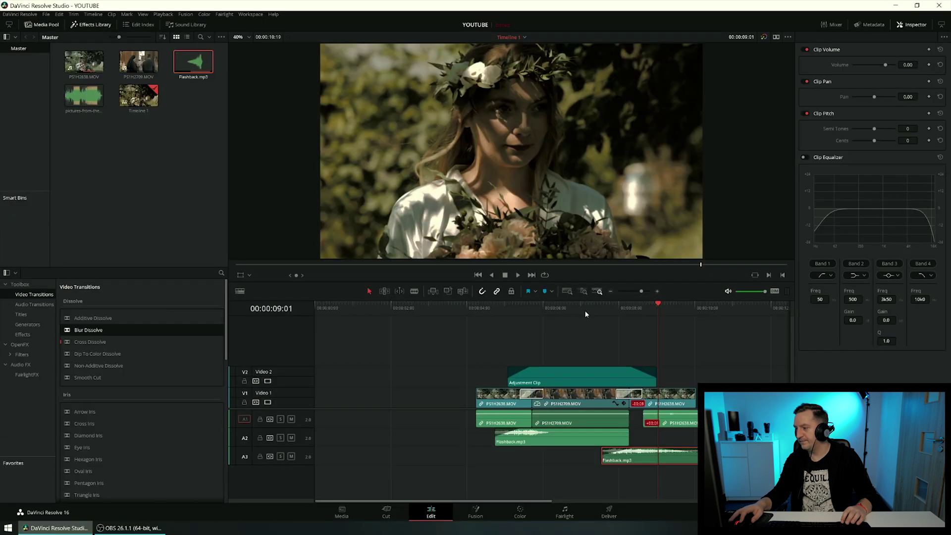
# Replay the section around the second cut and mute the original audio on track A1
pyautogui.click(586, 313)
pyautogui.press('space')
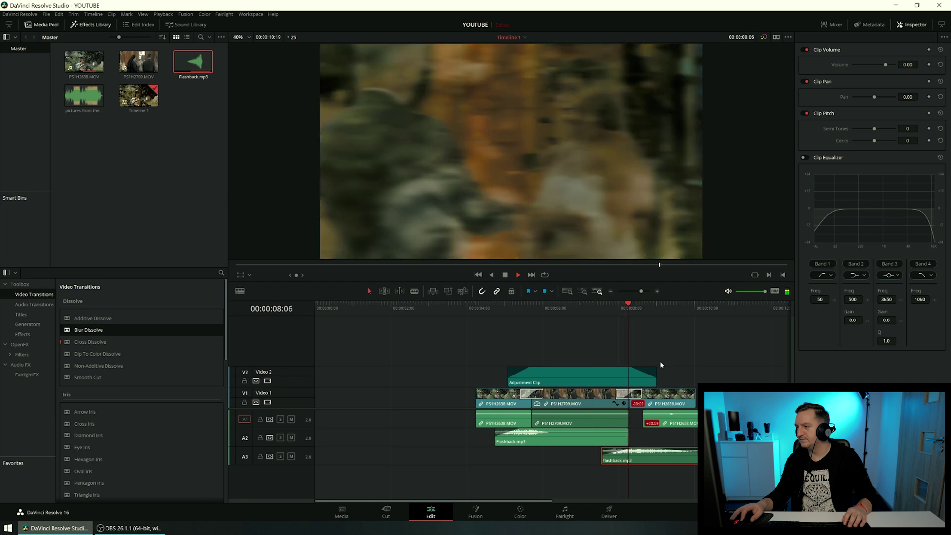
pyautogui.press('space')
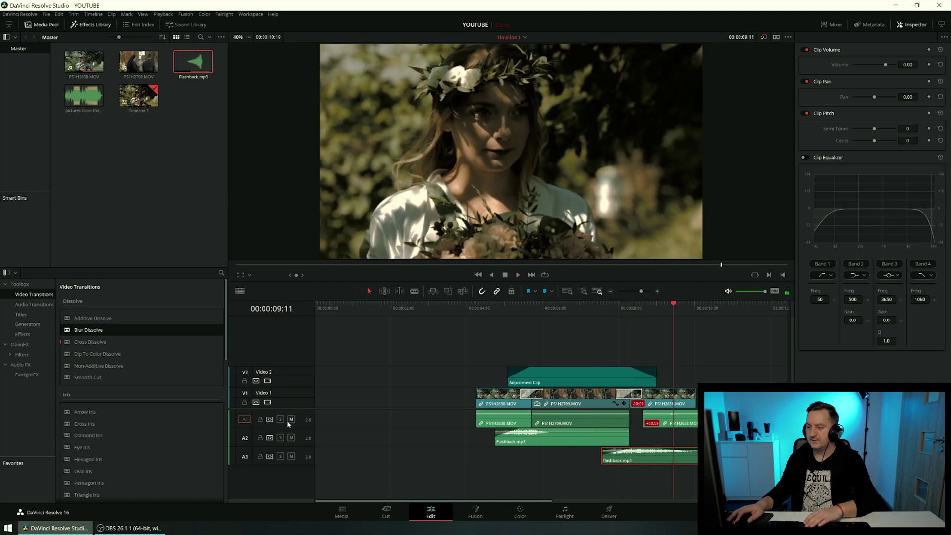
pyautogui.click(291, 419)
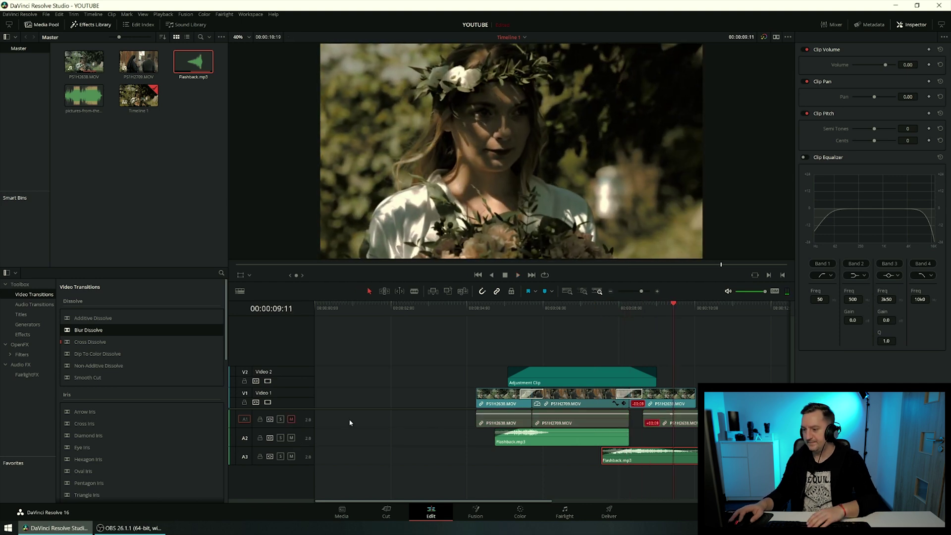